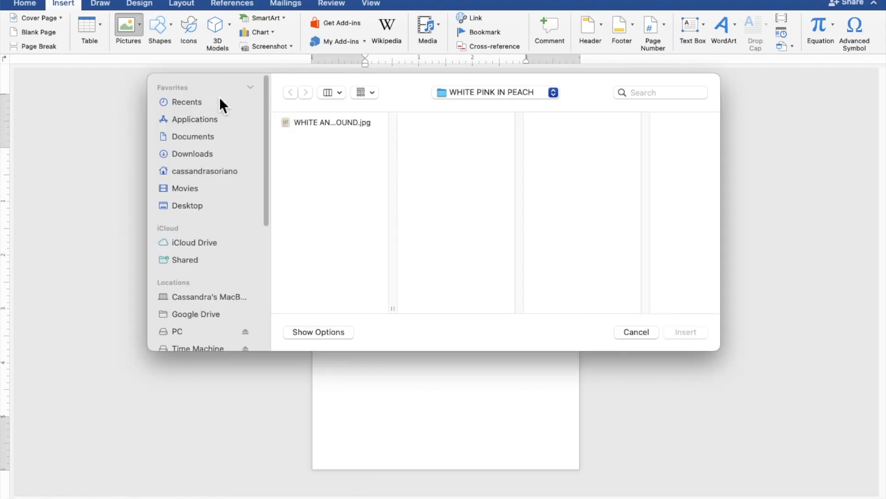
# Insert the peach floral image behind the text and stretch it to fill the page at 7.16" × 5.12".
pyautogui.click(298, 123)
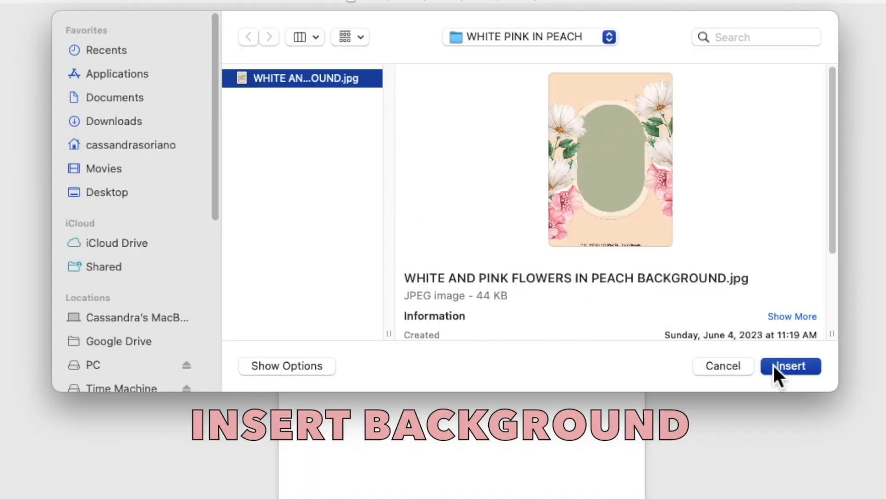
pyautogui.click(787, 367)
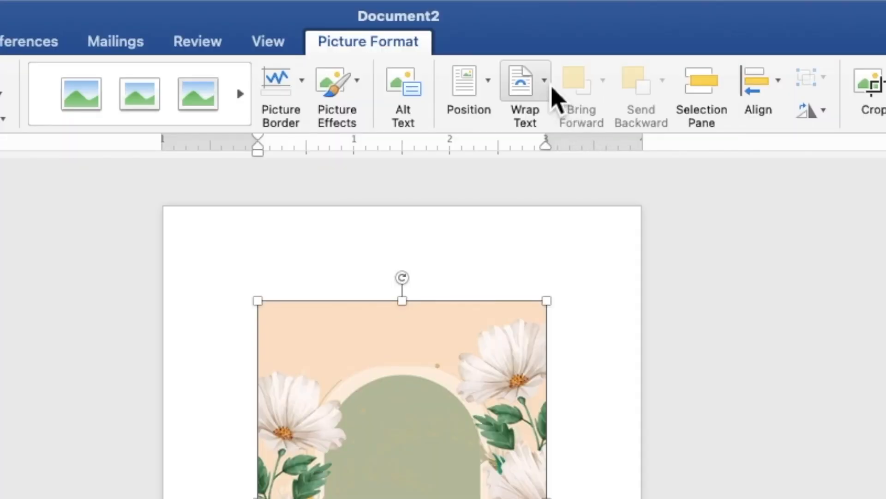
pyautogui.click(552, 87)
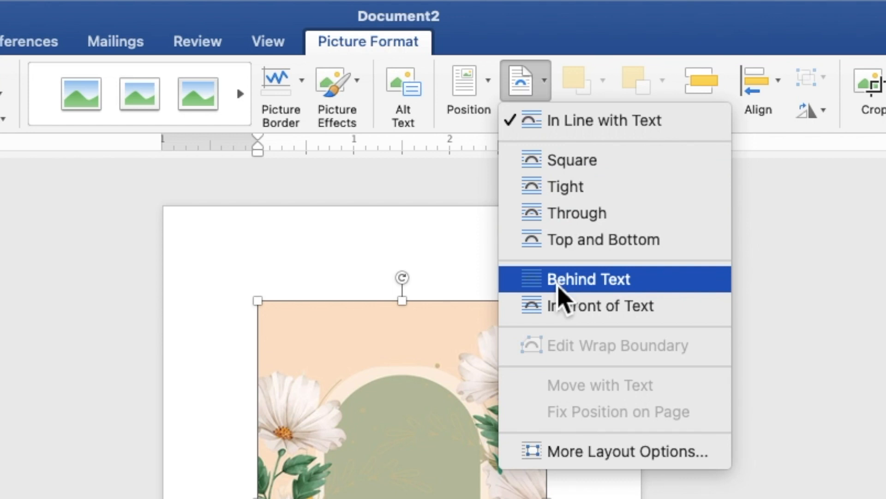
pyautogui.click(559, 285)
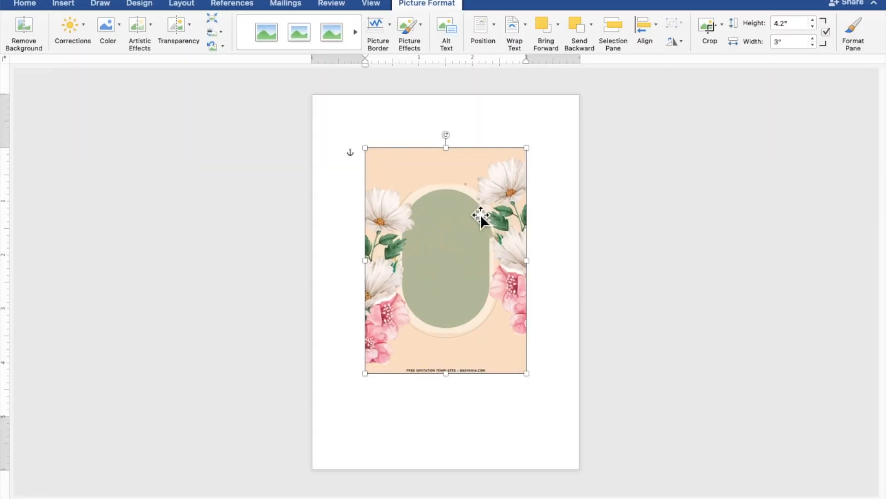
pyautogui.moveTo(455, 237); pyautogui.dragTo(401, 181)
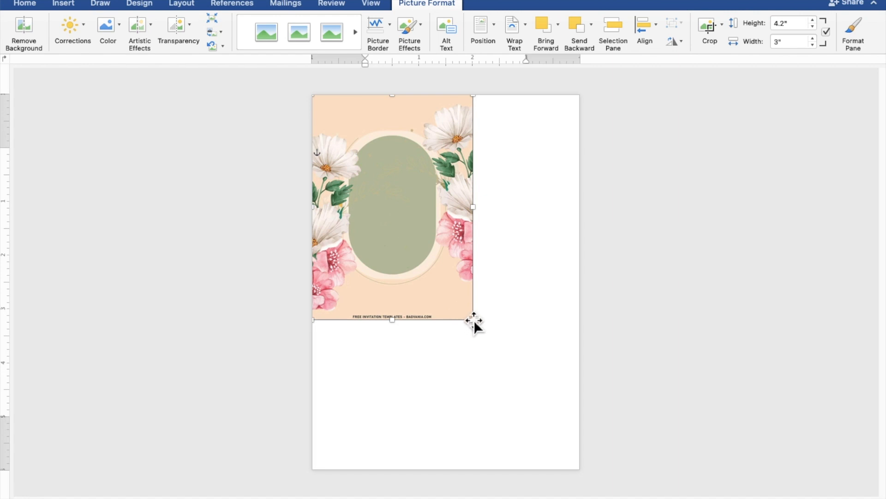
pyautogui.moveTo(480, 326); pyautogui.dragTo(589, 473)
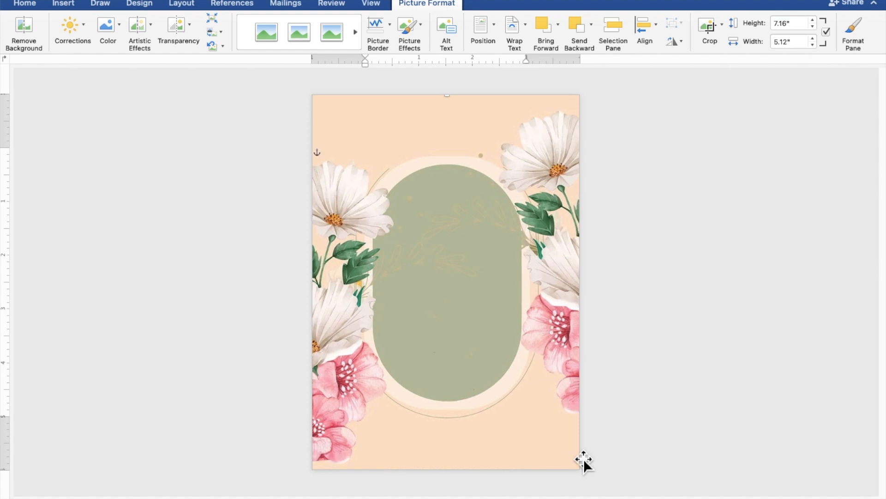
pyautogui.click(712, 398)
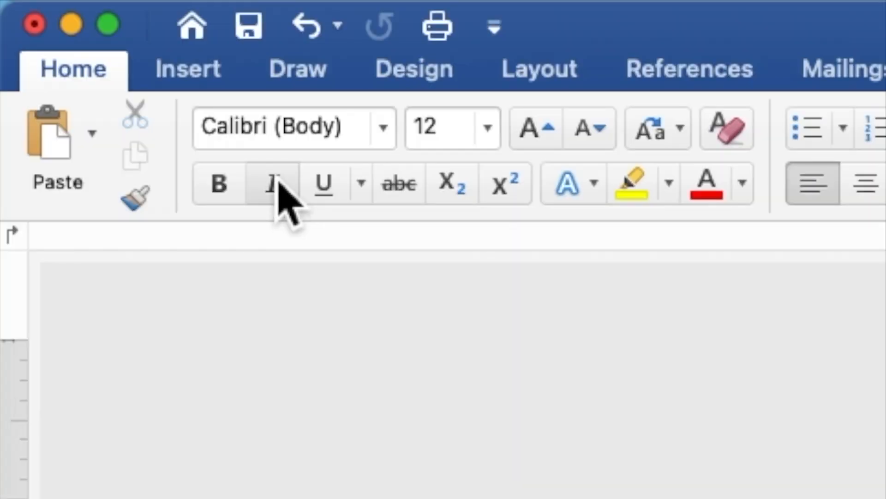
# Draw a large rectangle shape covering the green oval.
pyautogui.click(221, 79)
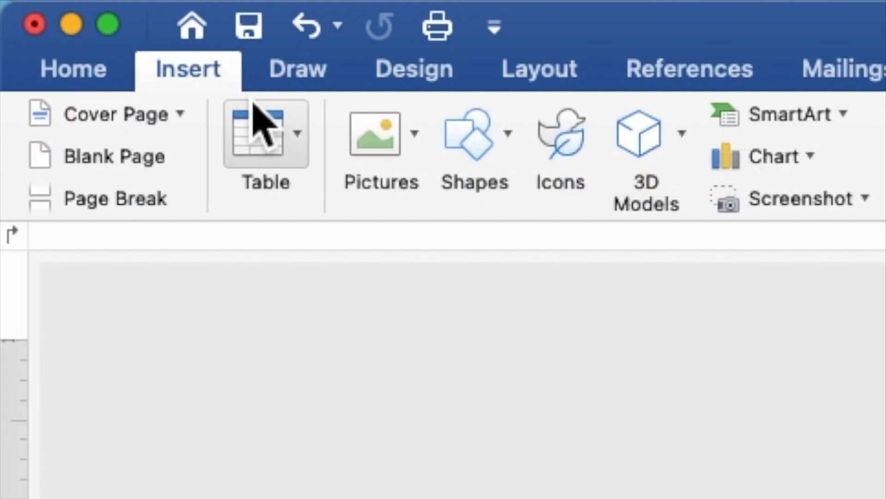
pyautogui.click(491, 141)
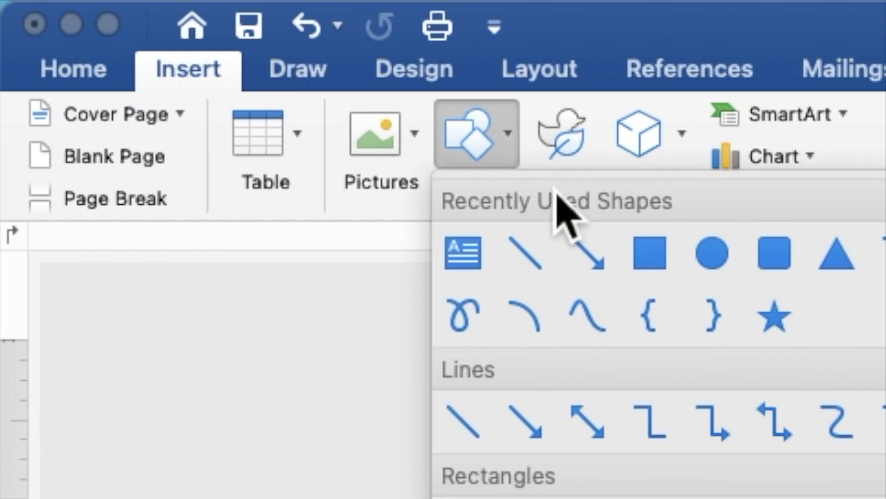
pyautogui.click(647, 262)
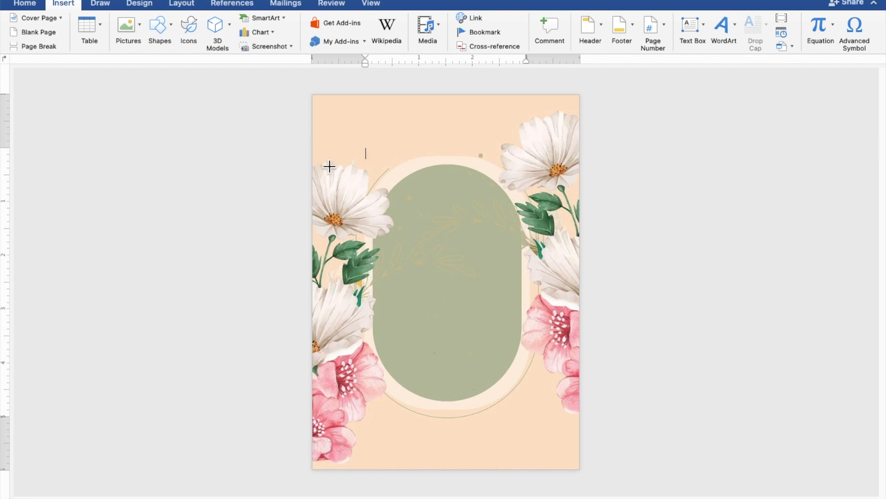
pyautogui.moveTo(336, 171)
pyautogui.mouseDown()
pyautogui.moveTo(499, 372)
pyautogui.moveTo(570, 406)
pyautogui.mouseUp()
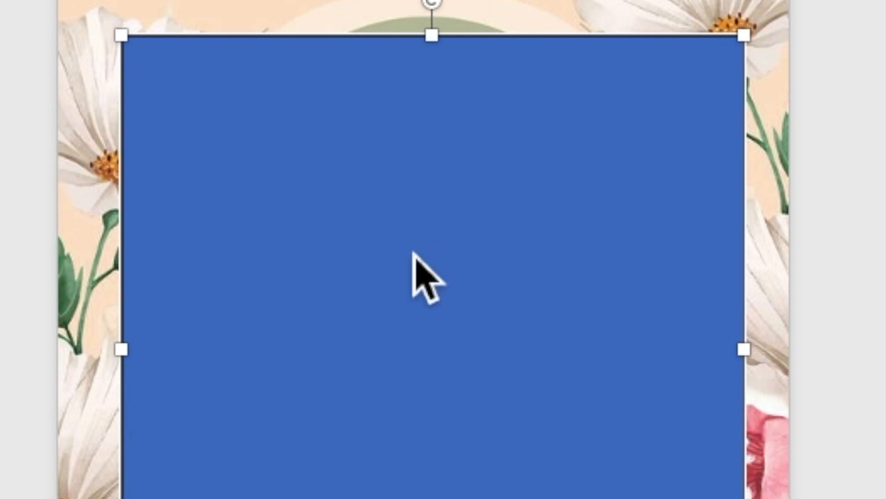
# Make the rectangle hold text using Add Text.
pyautogui.rightClick(443, 253)
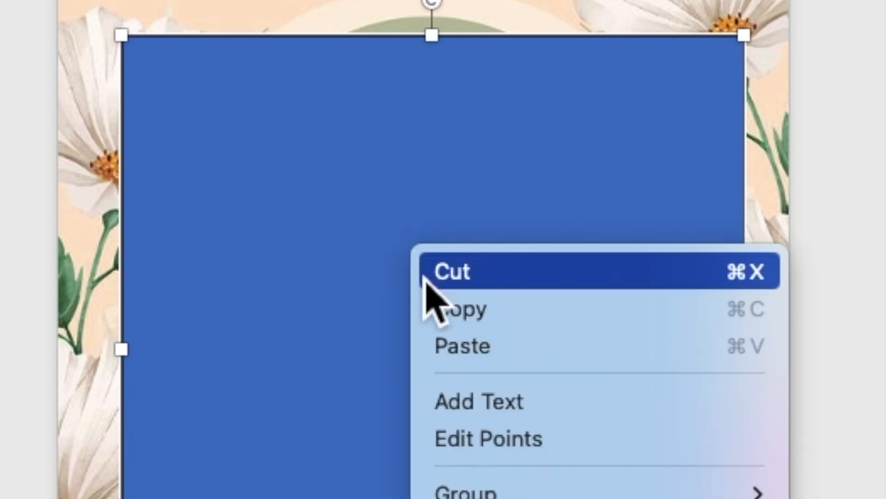
pyautogui.click(458, 418)
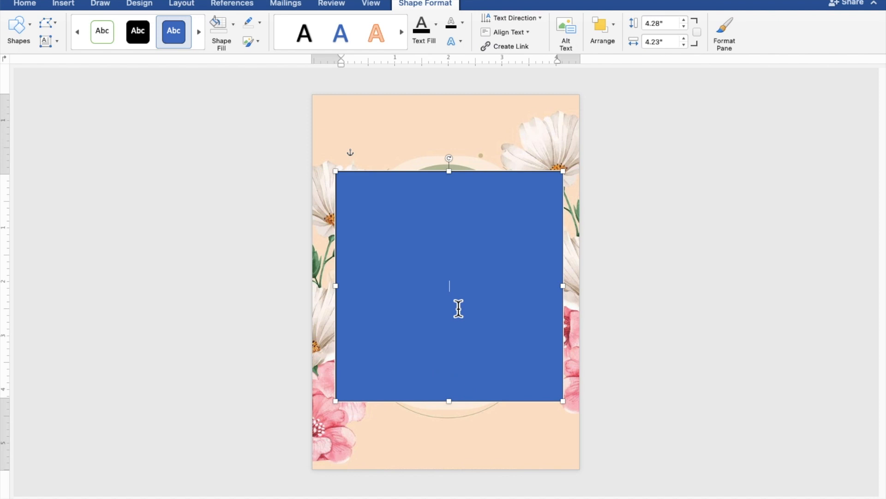
pyautogui.scroll(6, 459, 308)
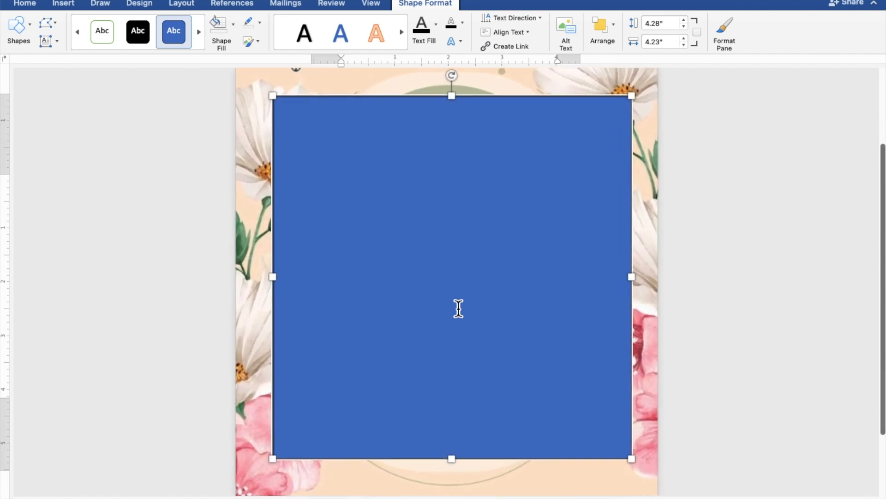
pyautogui.scroll(4, 458, 308)
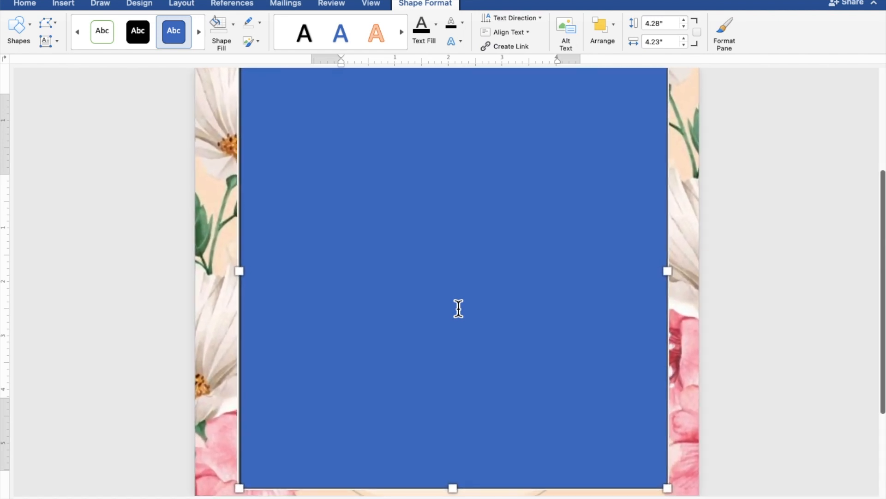
pyautogui.scroll(1, 459, 309)
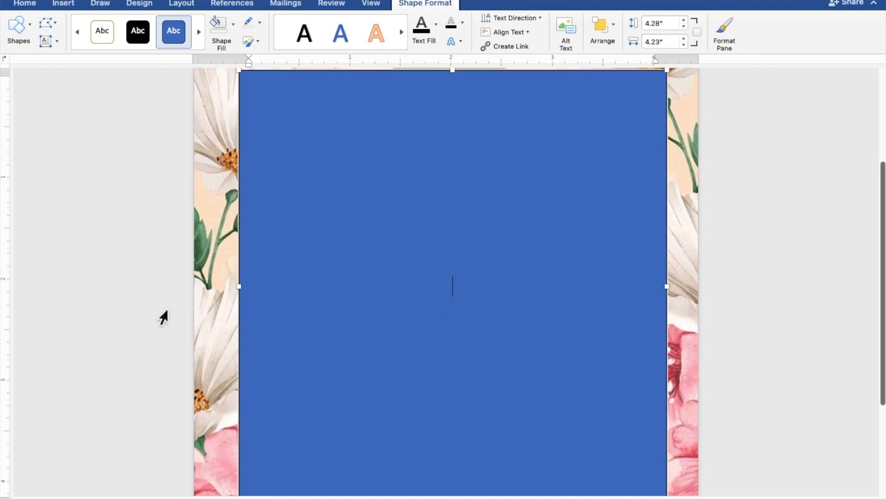
# Type TOGETHER WITH THEIR FAMILIES, the groom's name, AND, and the bride's name on separate lines.
pyautogui.write('TOGETHER WITH')
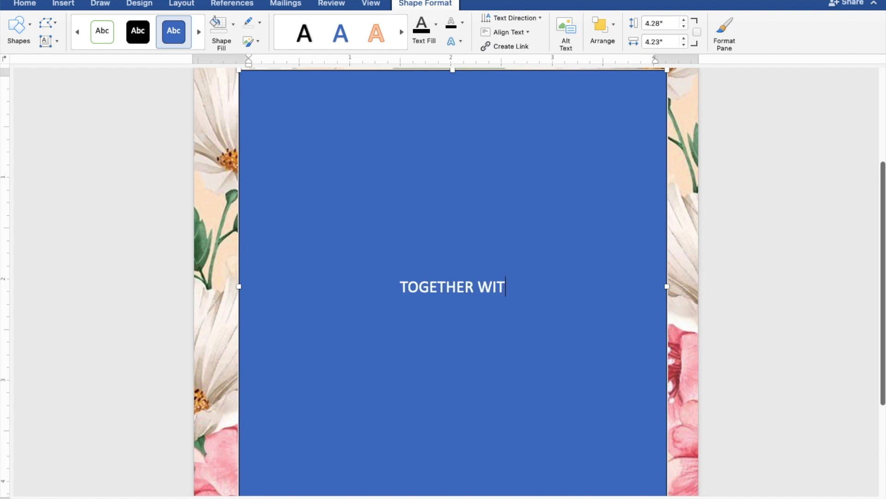
pyautogui.write(' T')
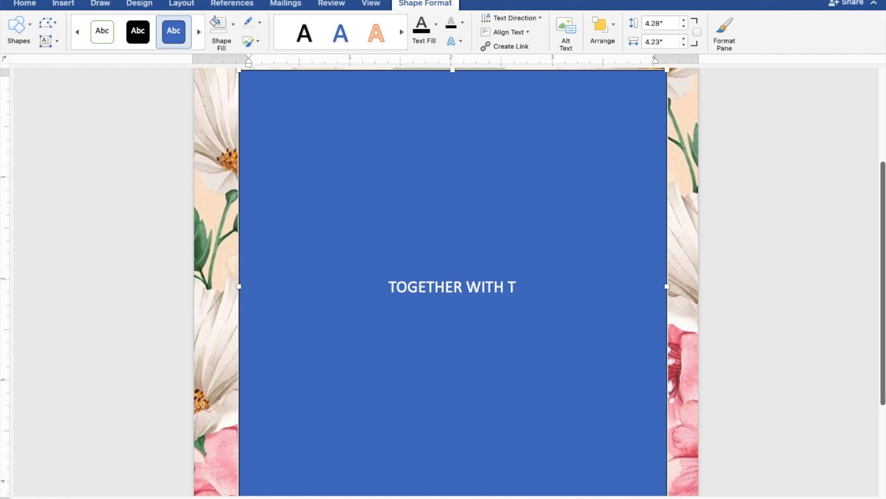
pyautogui.write('HEIR FAMILI')
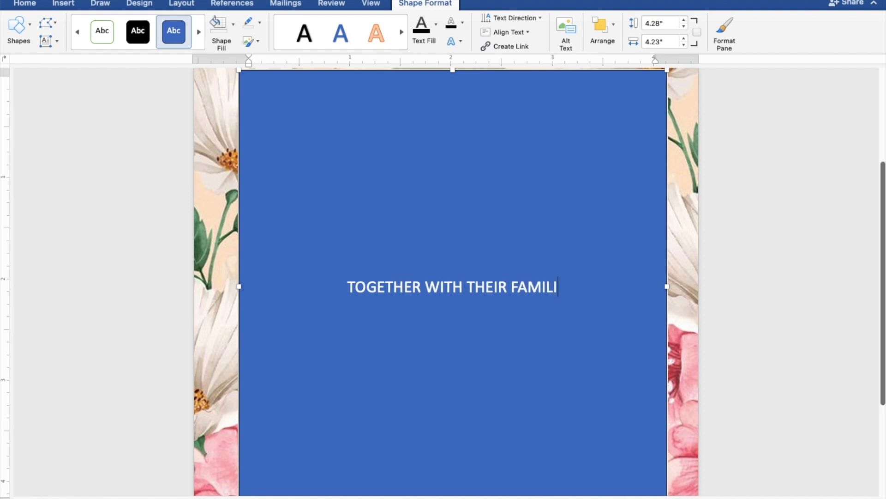
pyautogui.write('ES')
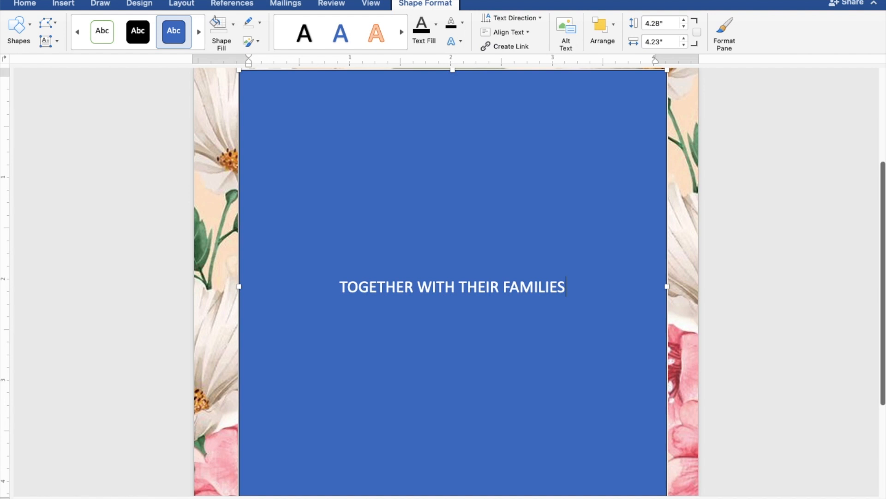
pyautogui.press('Return')
pyautogui.press('Return')
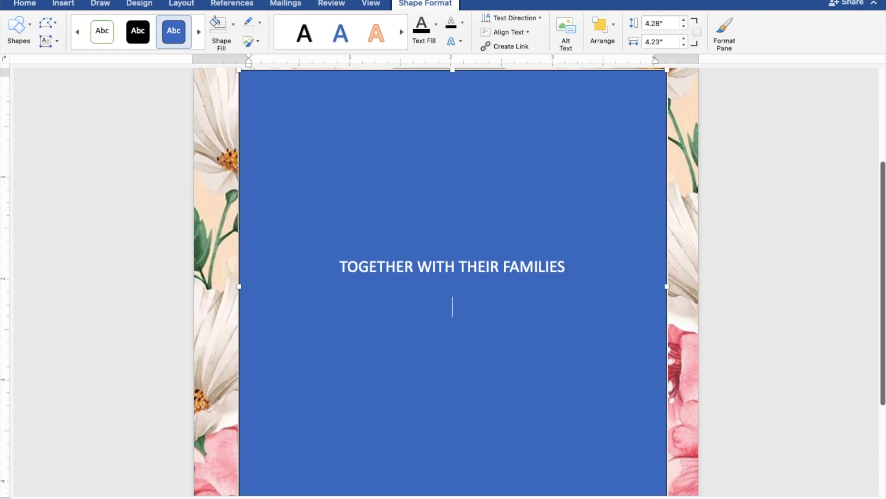
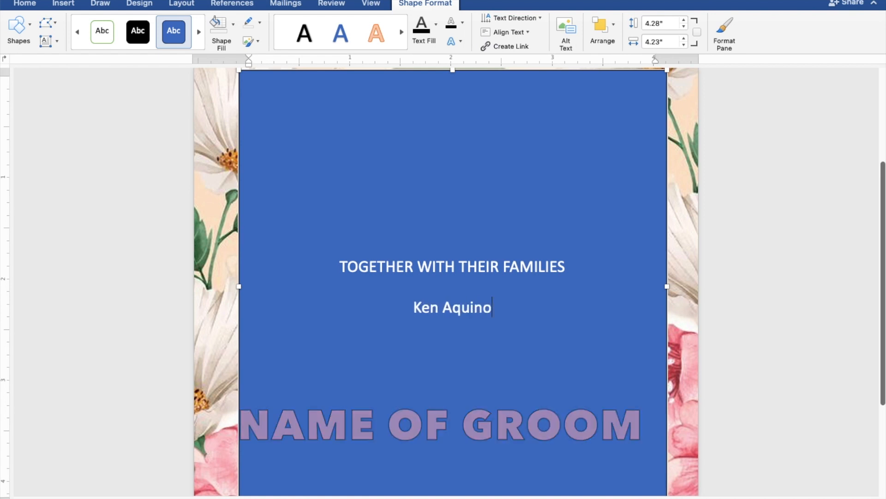
pyautogui.press('Return')
pyautogui.write('AND')
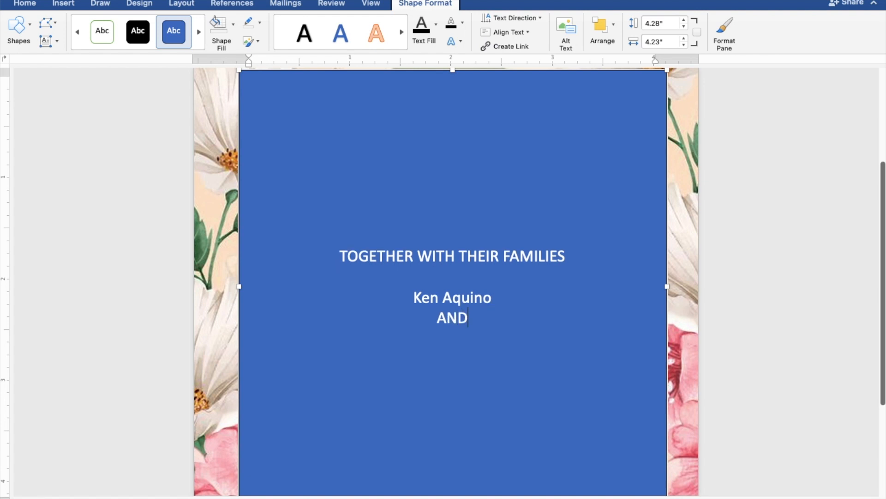
pyautogui.press('Return')
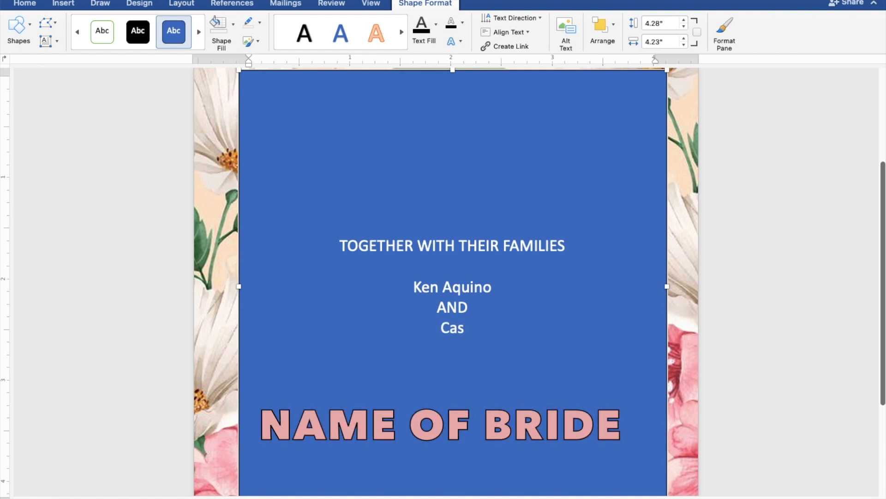
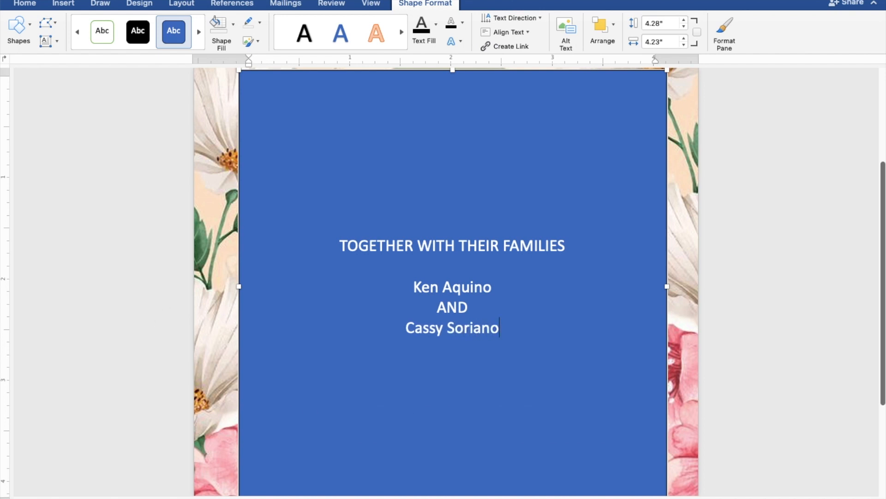
pyautogui.press('Return')
pyautogui.press('Return')
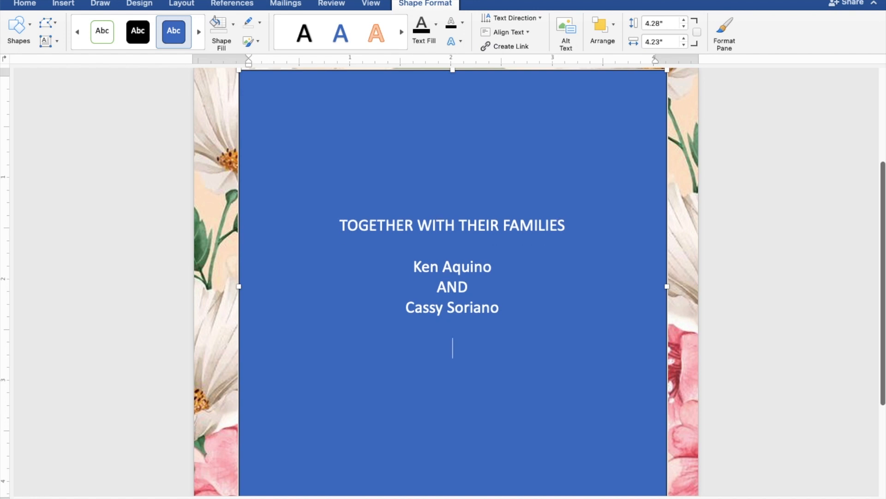
# Add the lines REQUEST THE PLEASURE OF YOUR PRESENCE and AS THEY JOYFULLY UNITE IN MARRIAGE.
pyautogui.write('REQUEST ')
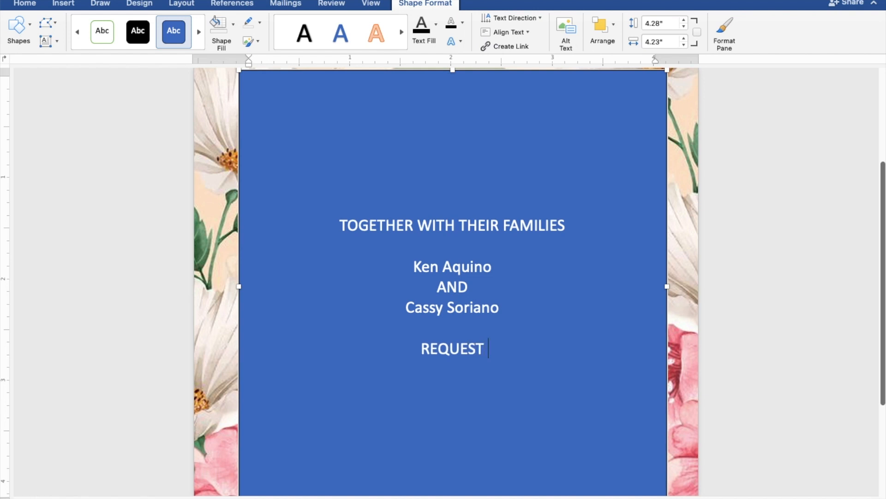
pyautogui.write('THE ')
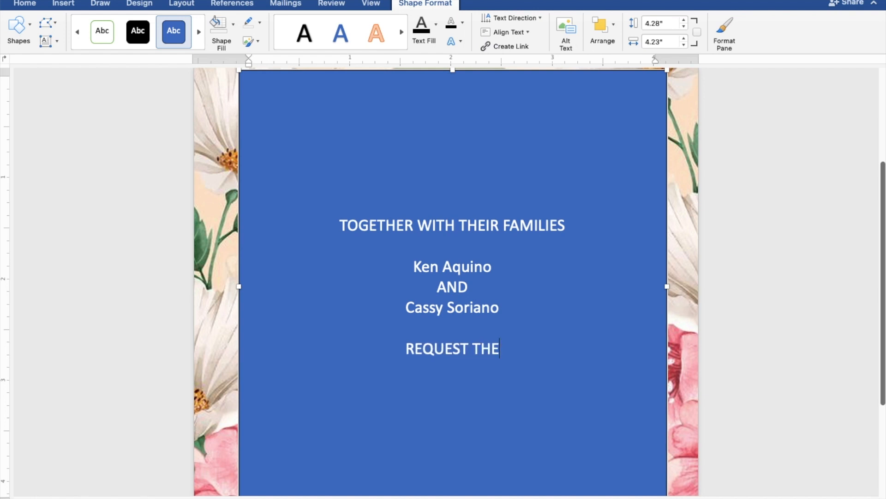
pyautogui.write('PL')
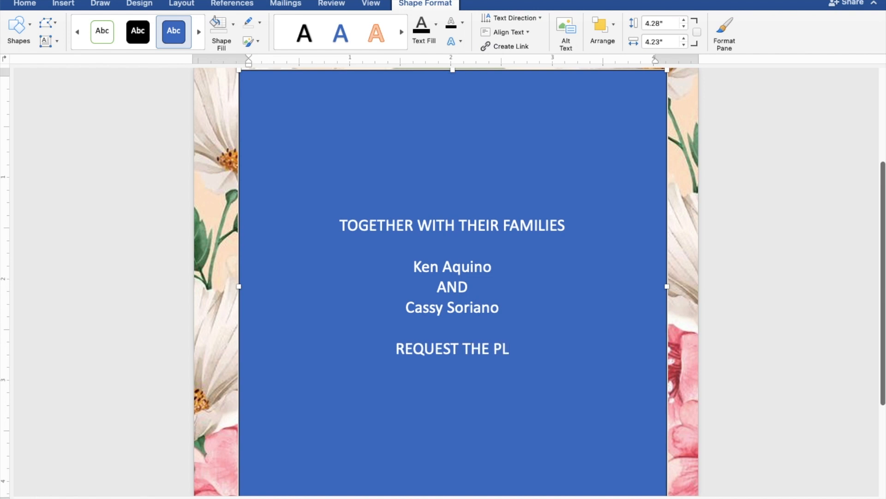
pyautogui.write('EASUR')
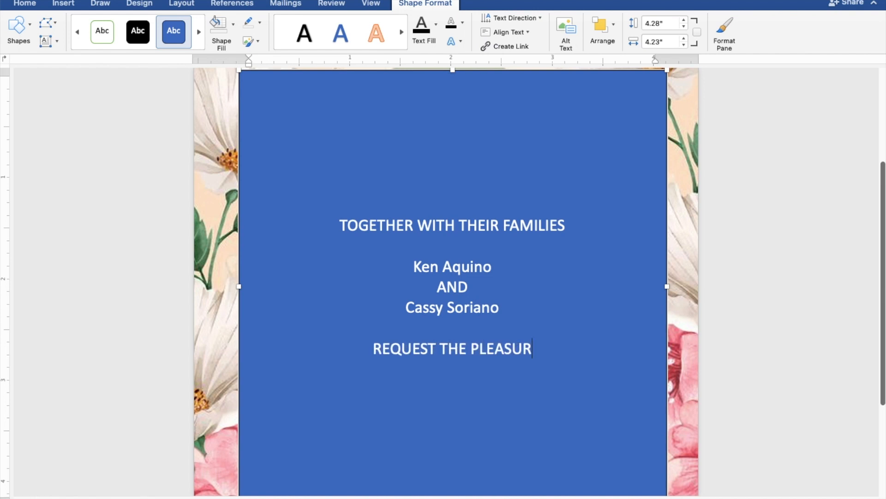
pyautogui.write('E')
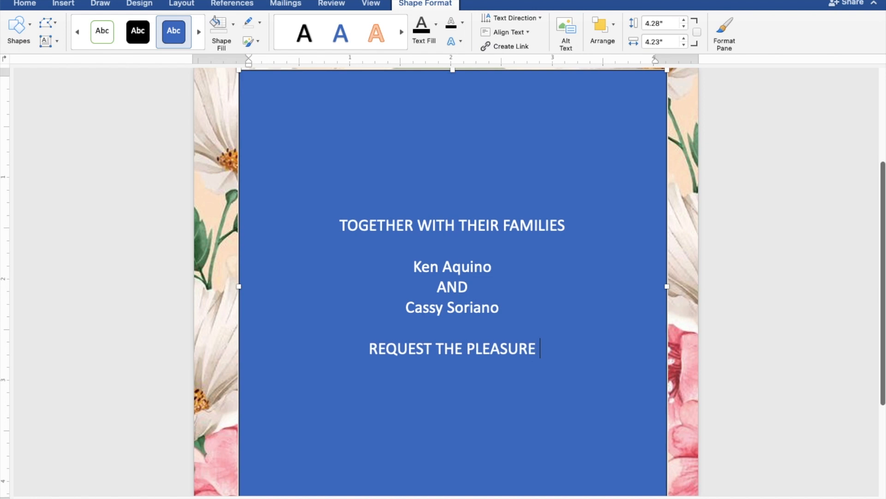
pyautogui.write(' OF')
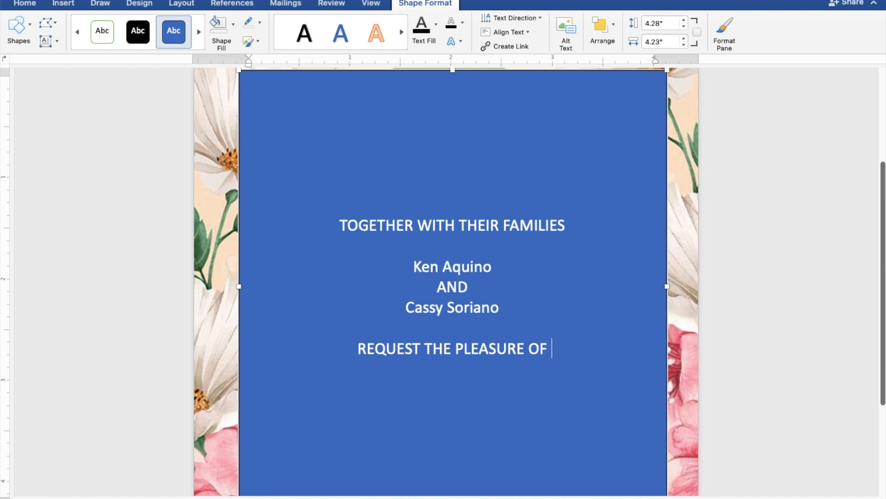
pyautogui.write(' YOUR')
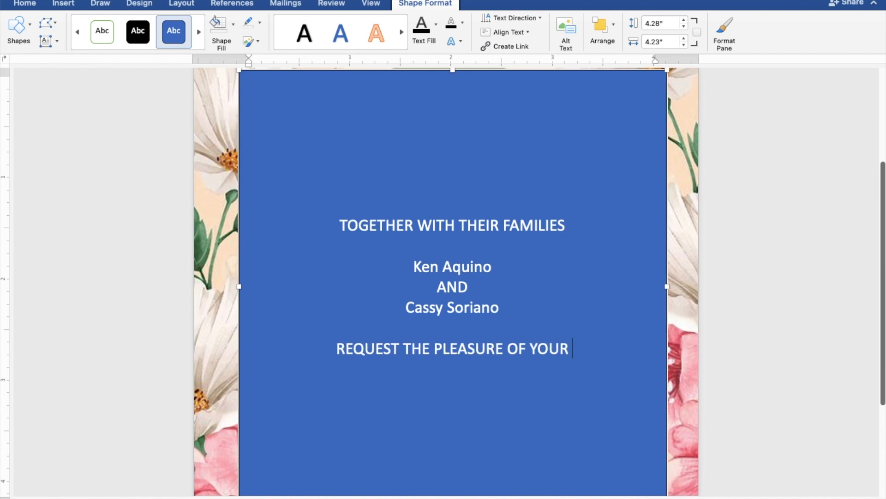
pyautogui.write(' PR')
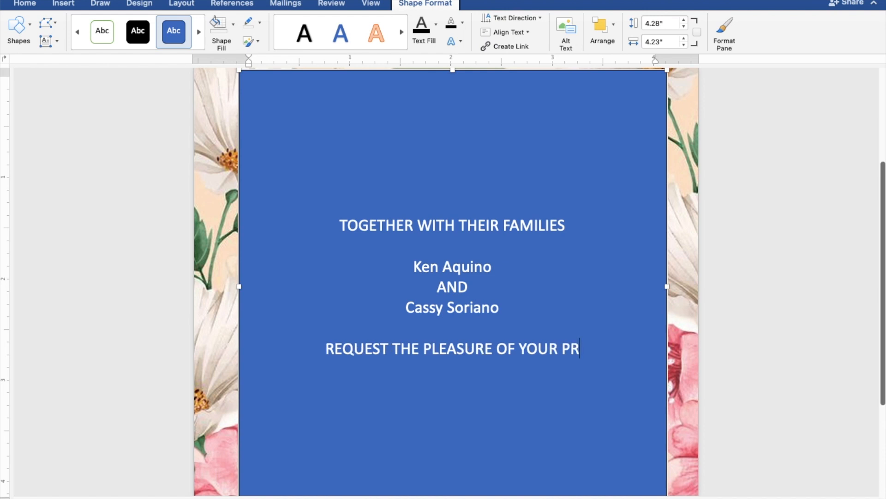
pyautogui.write('ESENCE')
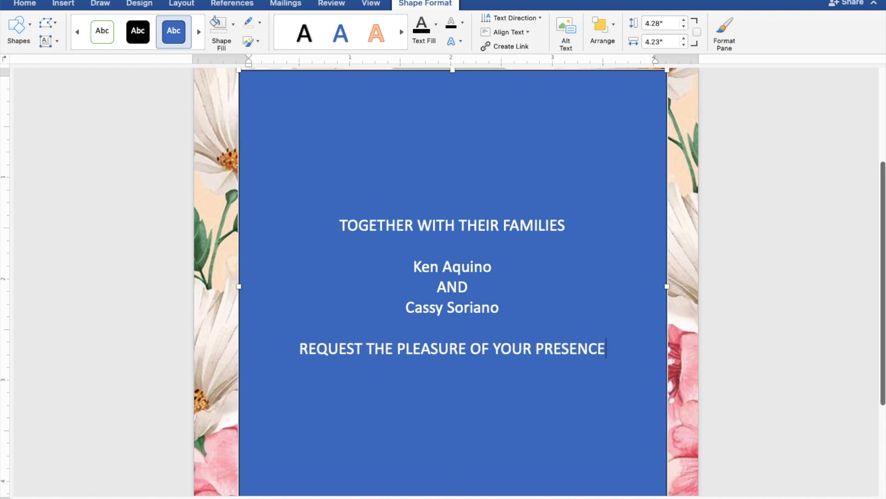
pyautogui.press('Return')
pyautogui.write('A')
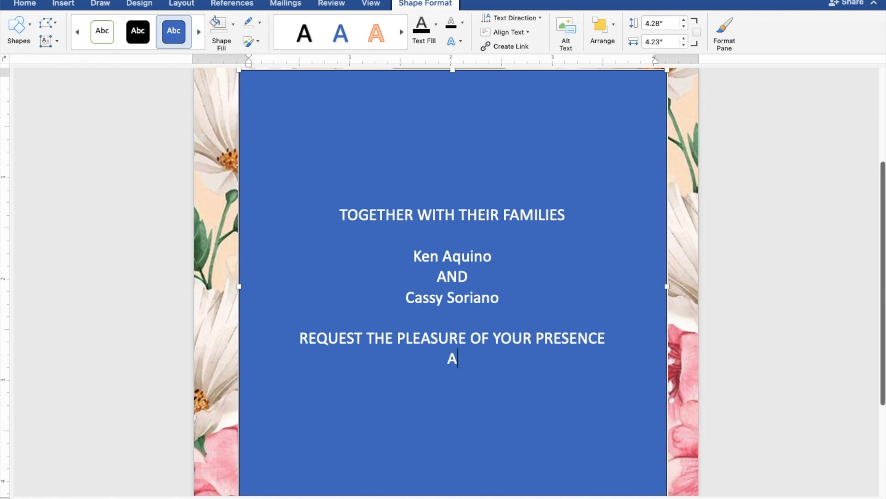
pyautogui.write('S THEY')
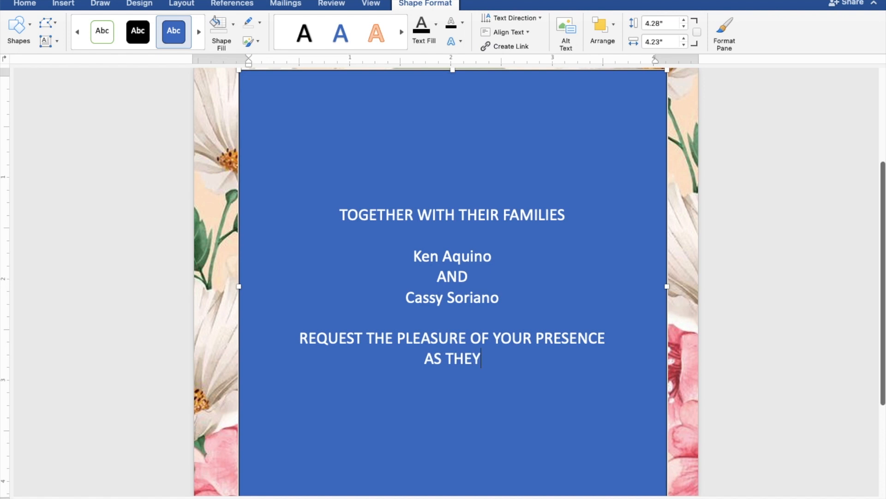
pyautogui.write(' J')
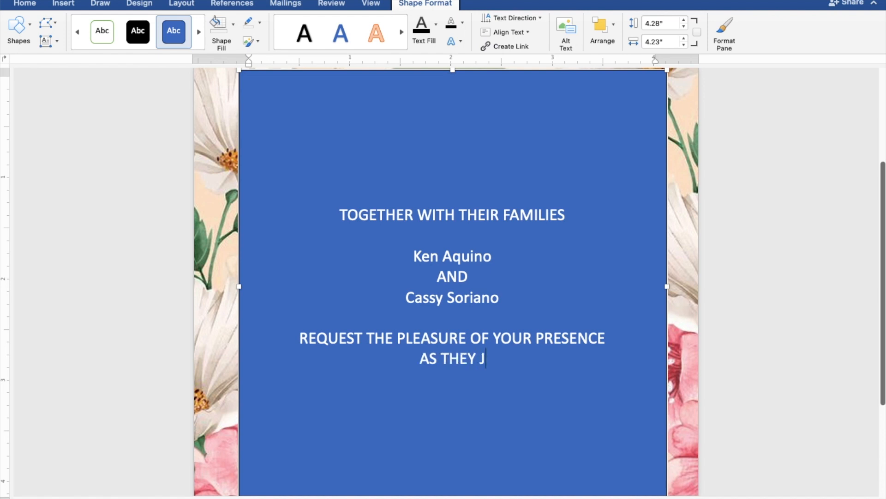
pyautogui.write('OY')
pyautogui.write('F')
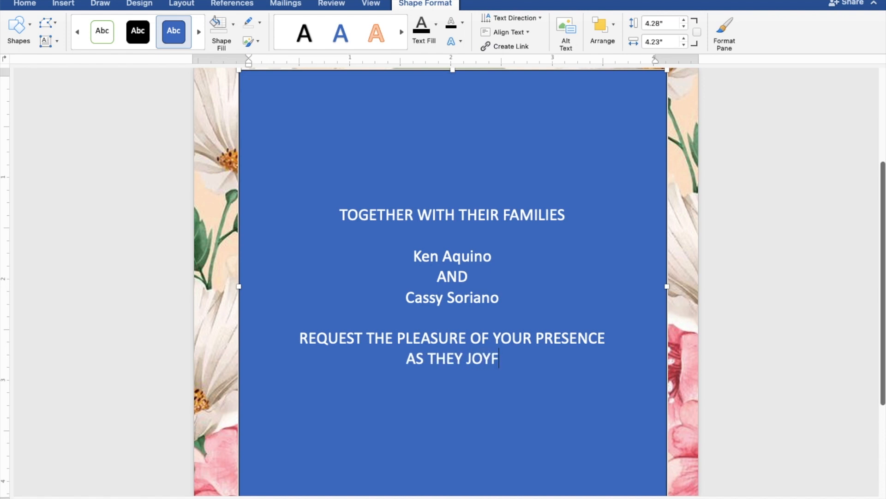
pyautogui.write('ULLY U')
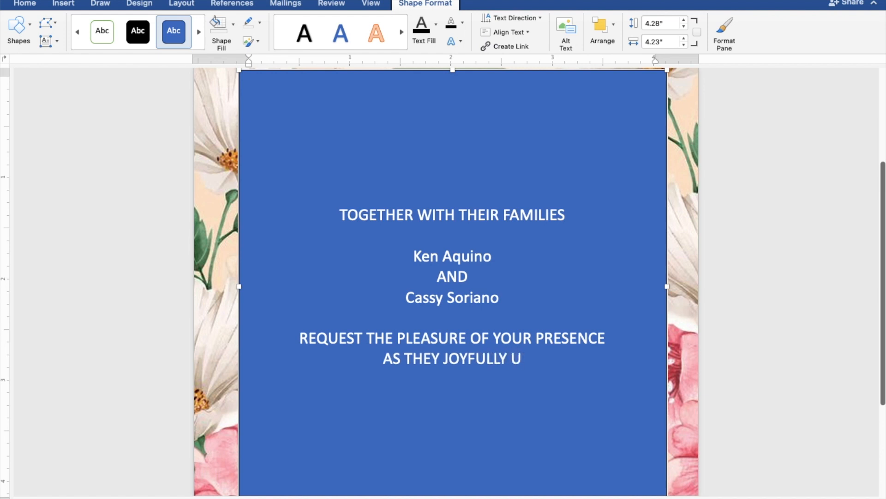
pyautogui.write('NI')
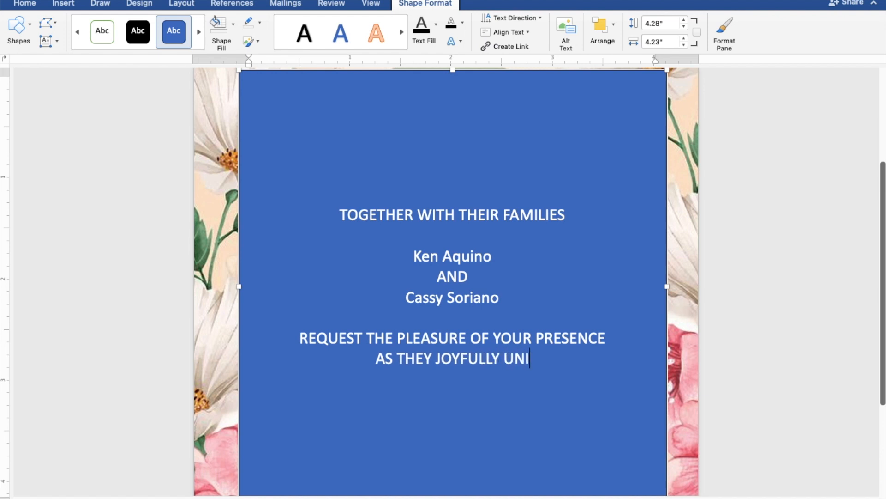
pyautogui.write('TE IN MARRIAGE')
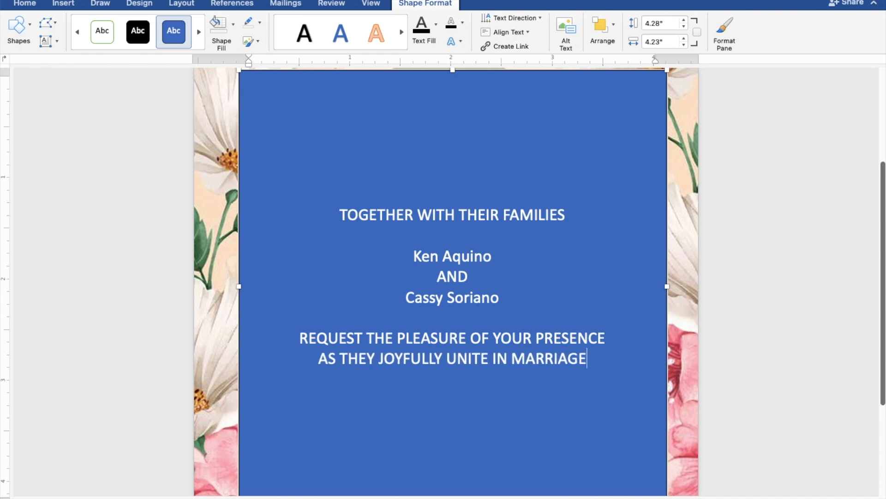
pyautogui.press('Return')
pyautogui.press('Return')
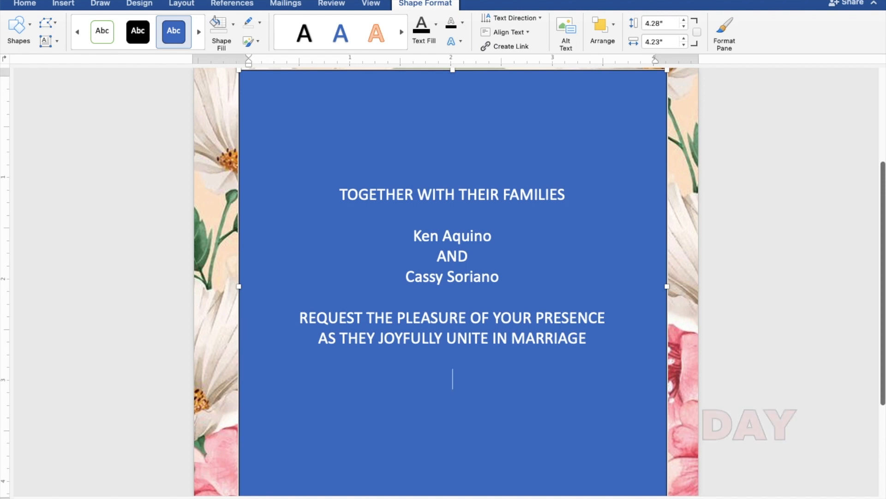
# Type SUNDAY, AUGUST 27, 2023, 10:00 IN THE MORNING and ST. THOMAS AQUINAS PARISH CHURCH on separate lines.
pyautogui.write('SU')
pyautogui.write('N')
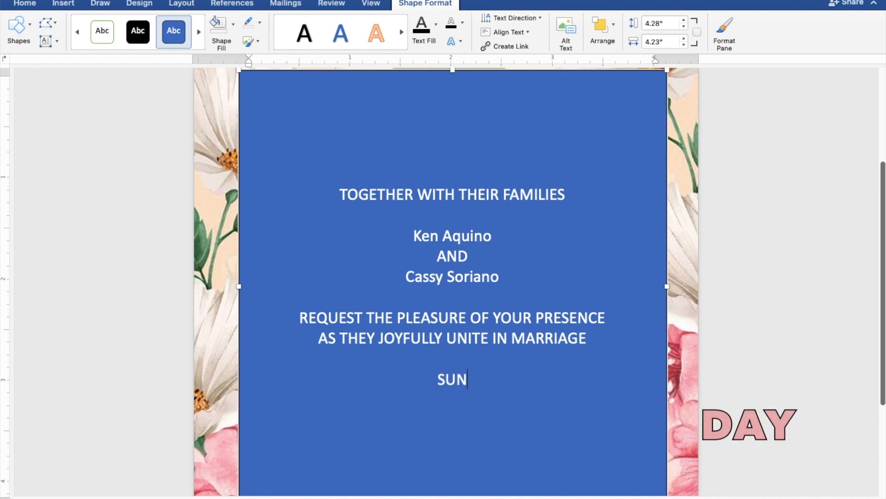
pyautogui.write('DAY')
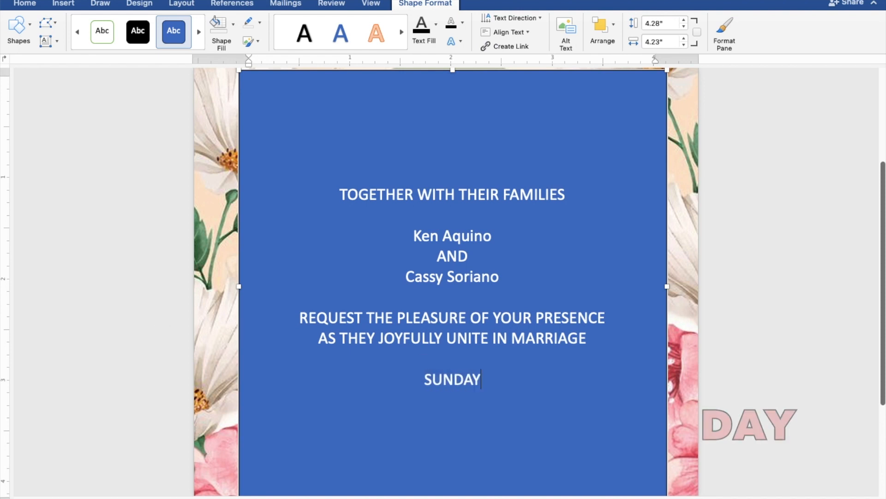
pyautogui.press('Return')
pyautogui.write('A')
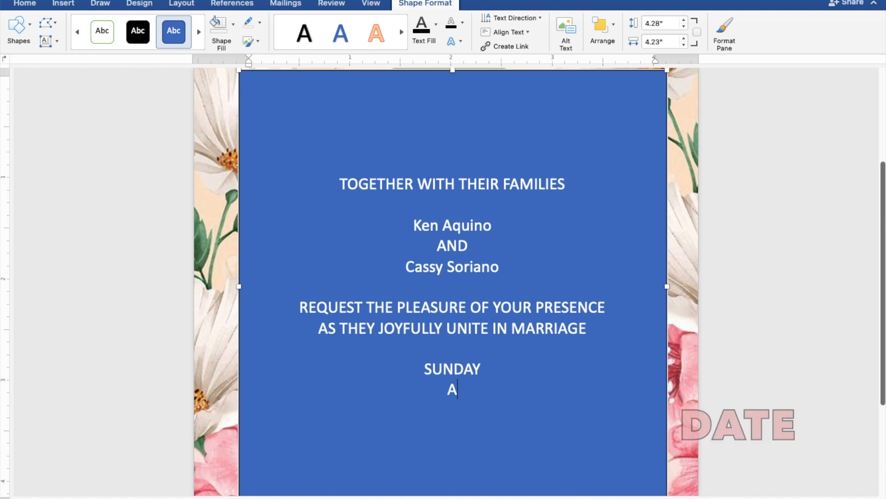
pyautogui.write('UGUST')
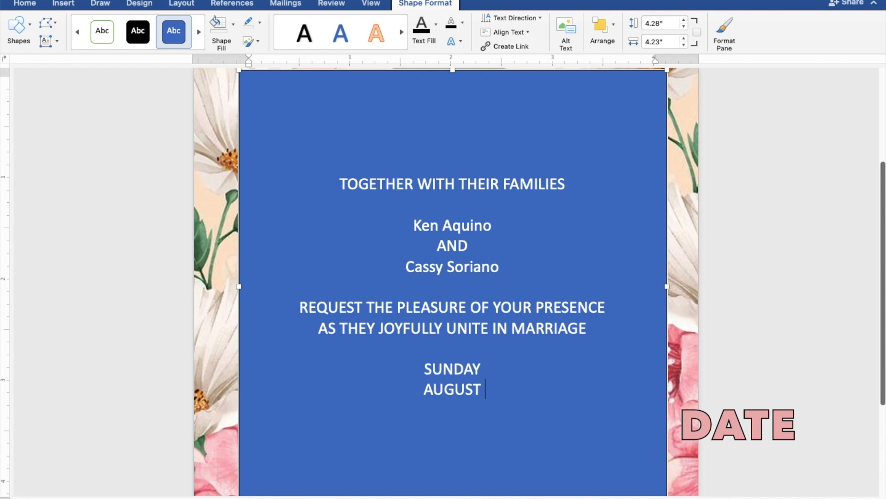
pyautogui.write(' 27')
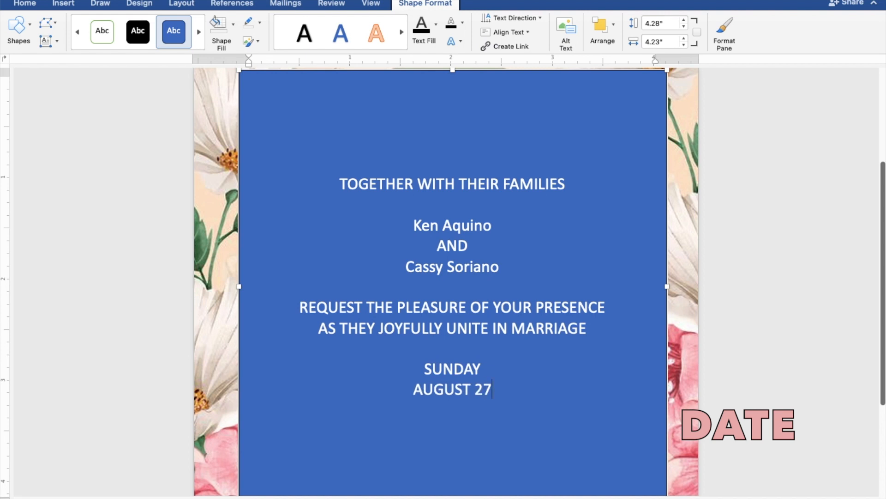
pyautogui.write(', 2')
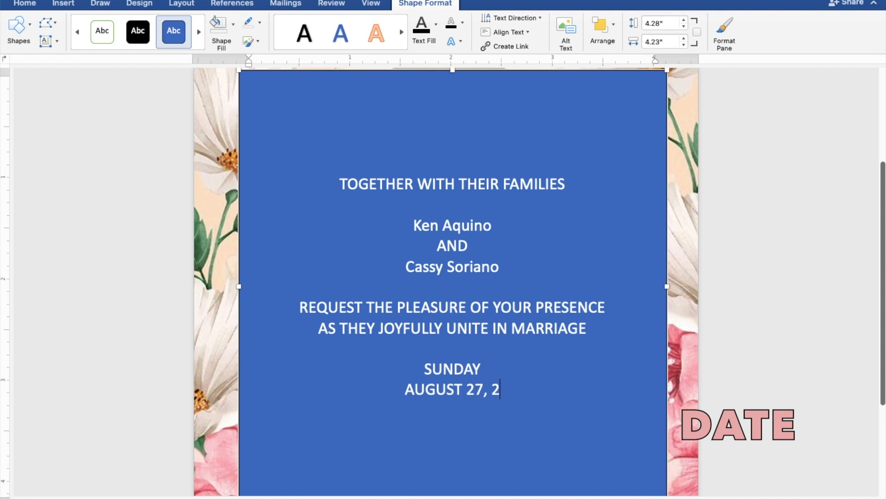
pyautogui.write('023')
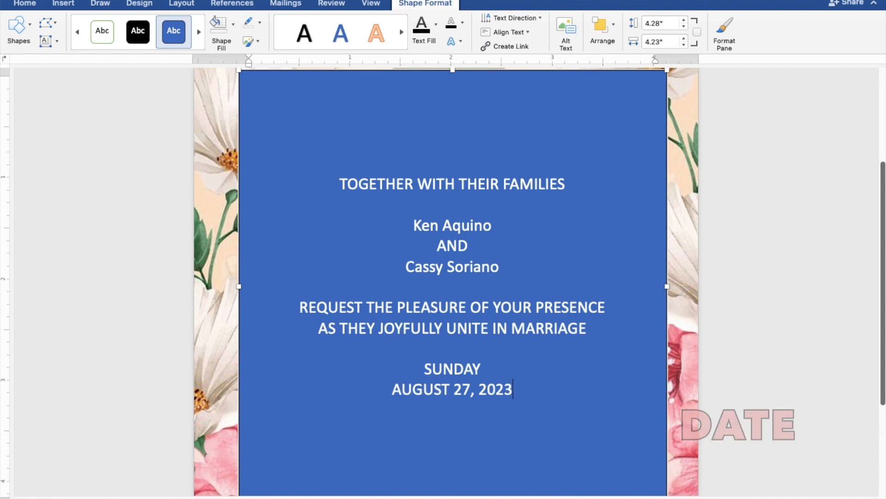
pyautogui.press('Return')
pyautogui.write('1')
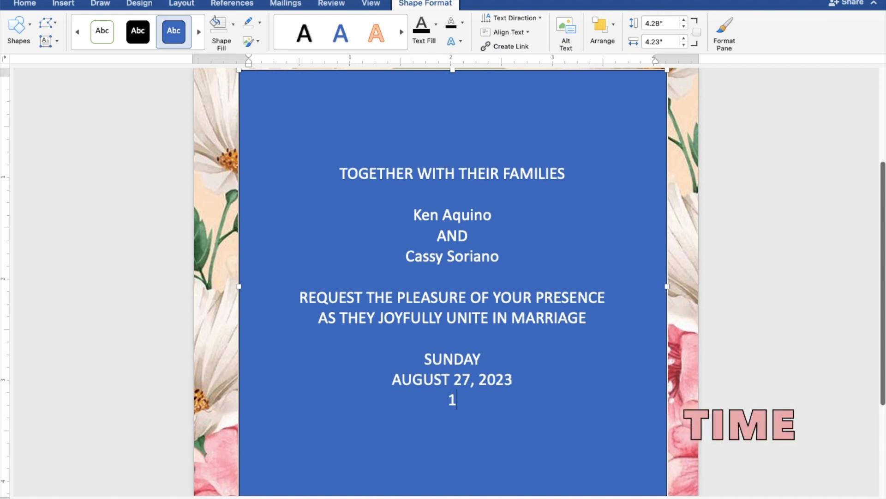
pyautogui.write('0:00 IN')
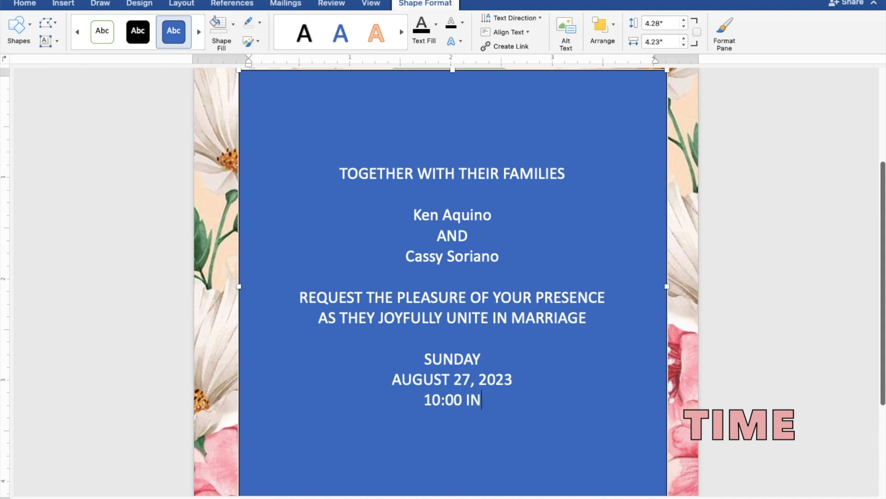
pyautogui.write(' THE MOR')
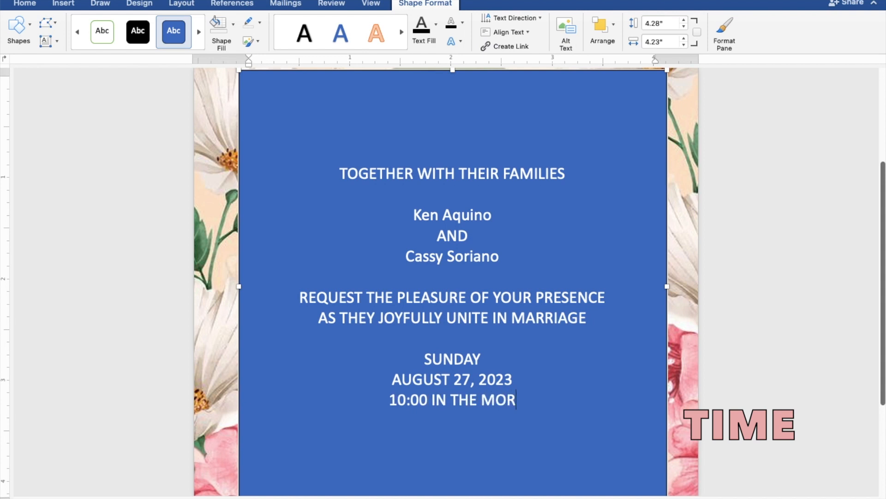
pyautogui.write('N')
pyautogui.write('ING')
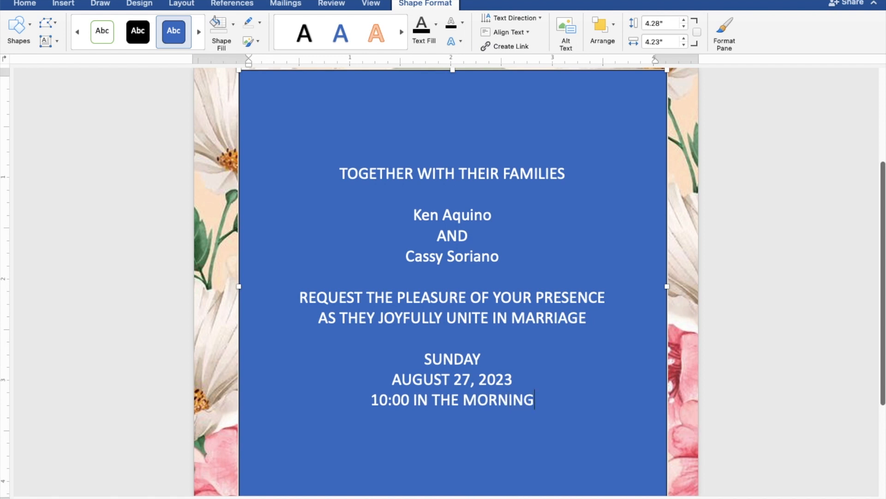
pyautogui.press('Return')
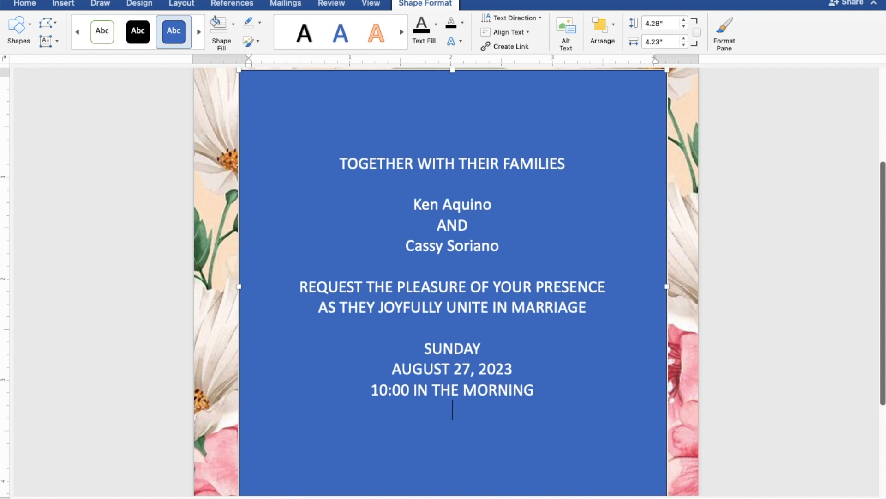
pyautogui.write('ST.')
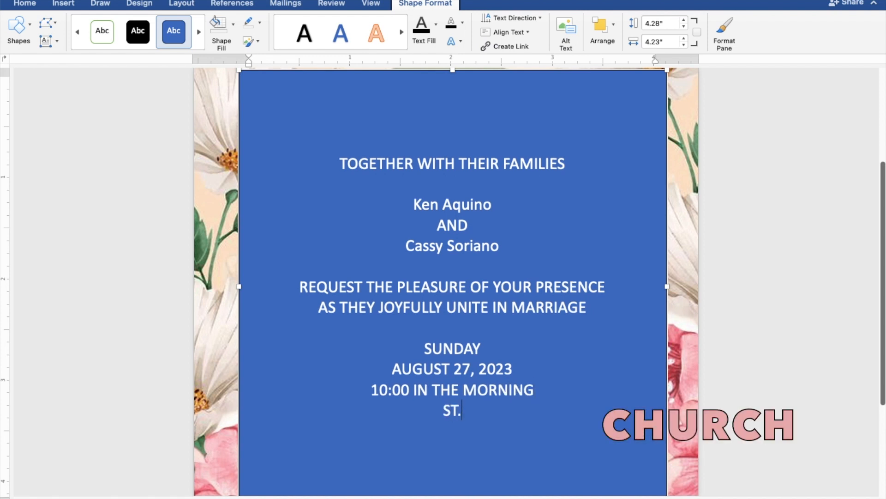
pyautogui.write(' THOMAS')
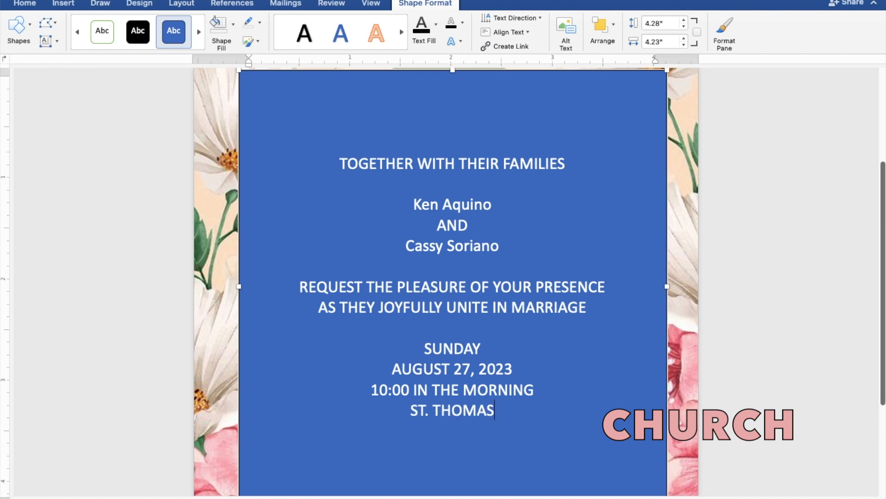
pyautogui.write(' AQ')
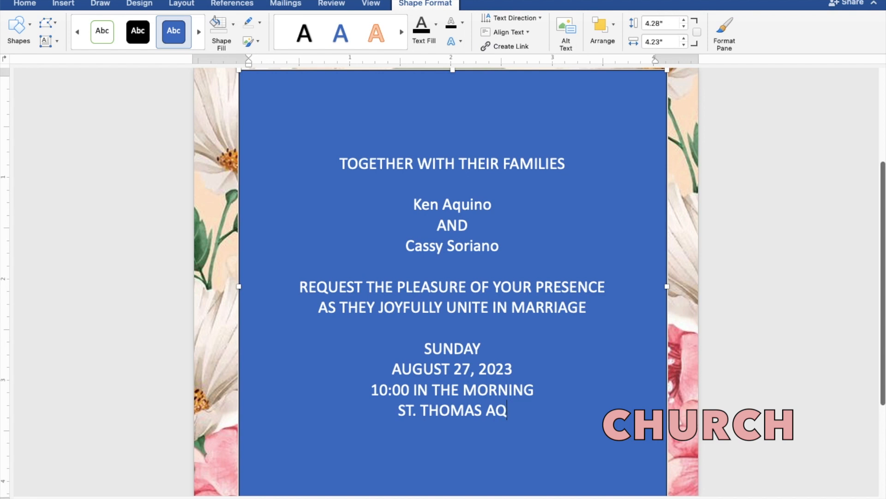
pyautogui.write('UIN')
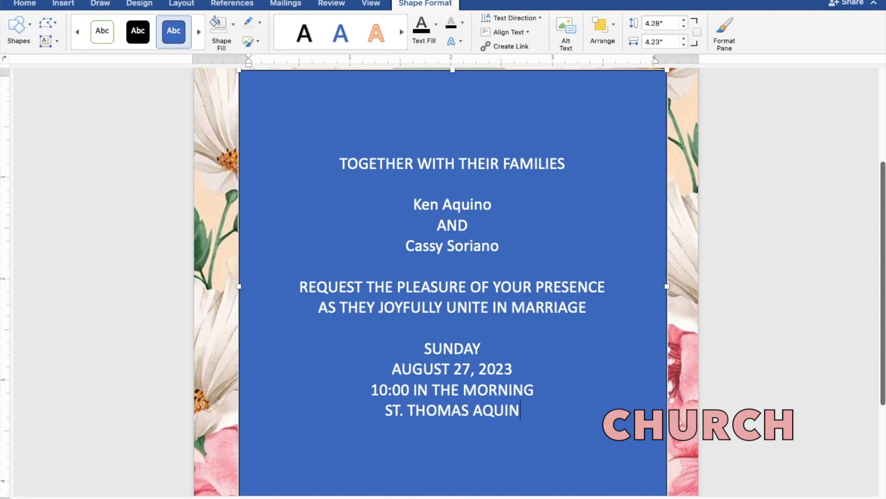
pyautogui.write('AS ')
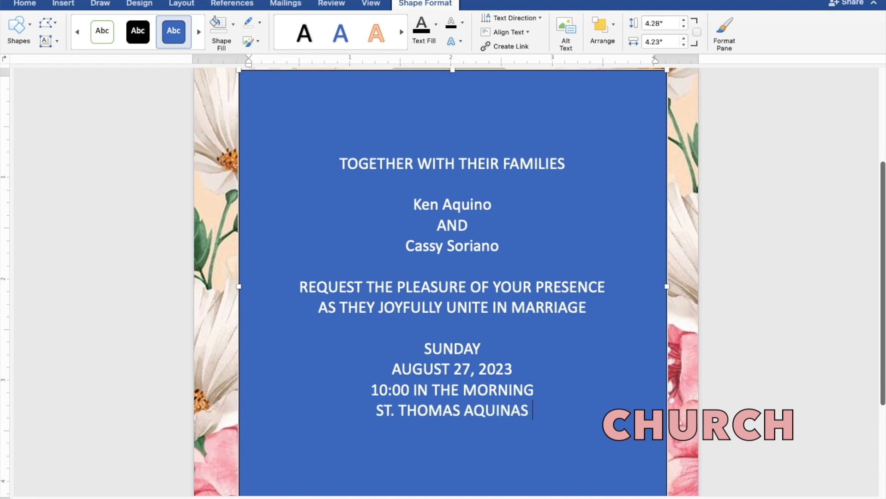
pyautogui.write('PARISH')
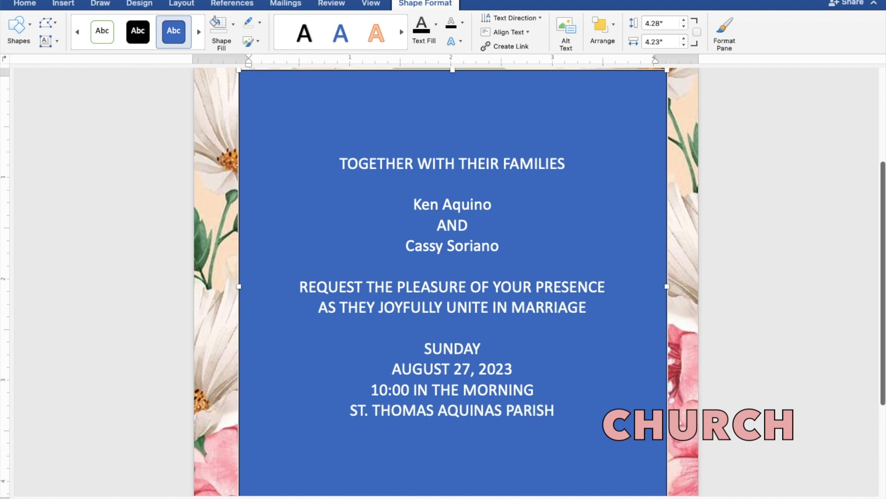
pyautogui.write(' C')
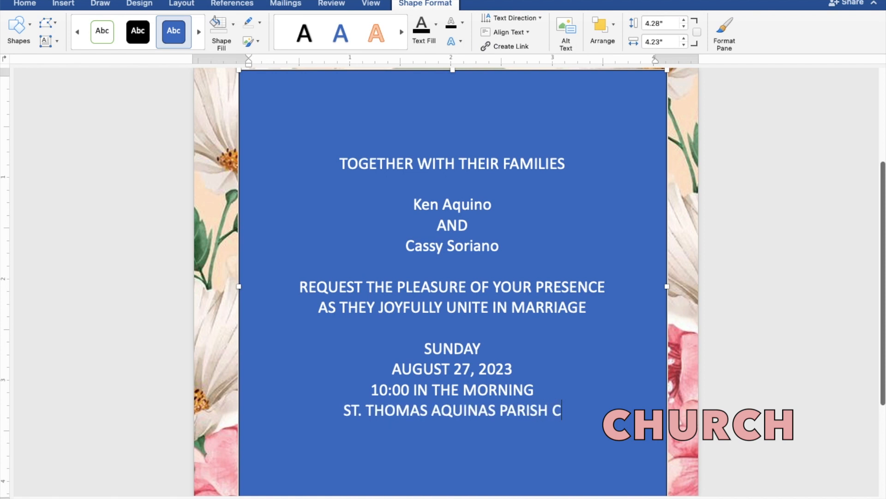
pyautogui.write('HUR')
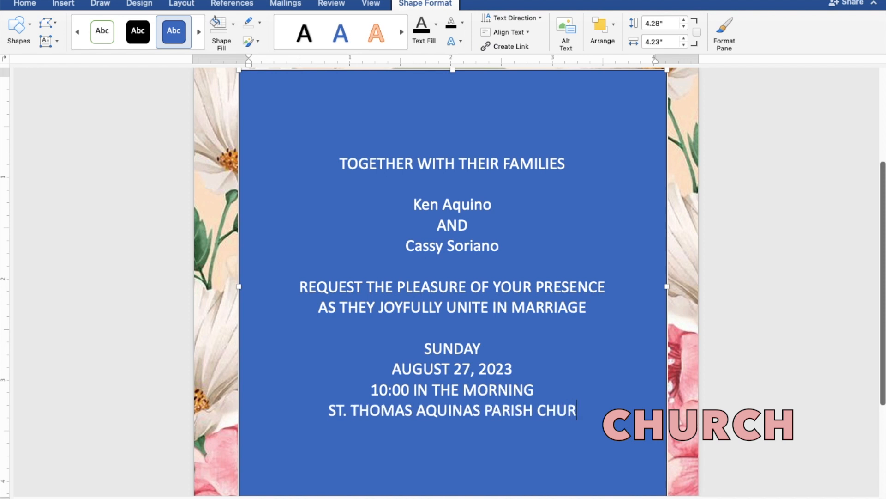
pyautogui.write('CH')
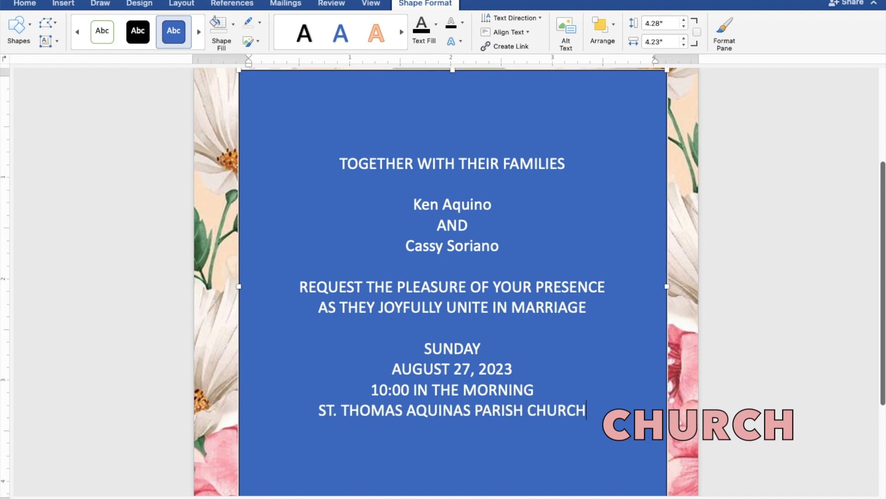
# Add MANGALDAN, PANGASINAN and a closing 'Reception to follow' line, then select all the text.
pyautogui.press('Return')
pyautogui.write('M')
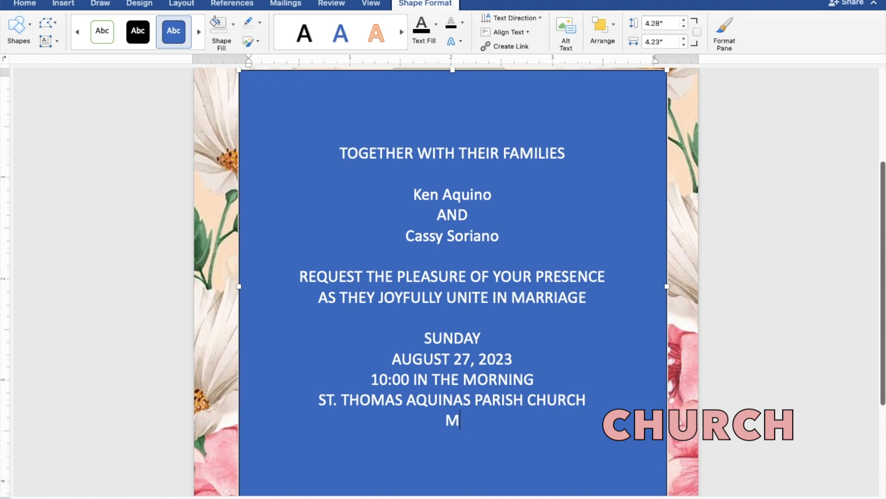
pyautogui.write('ANGALD')
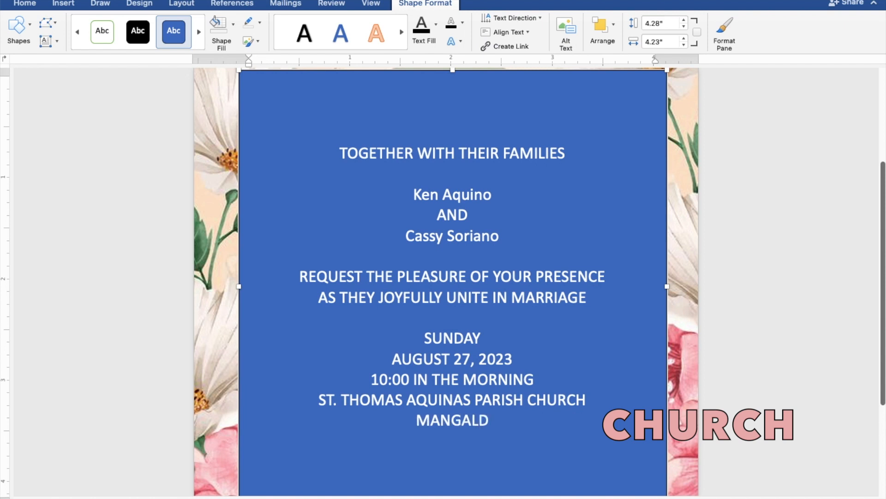
pyautogui.write('AN,')
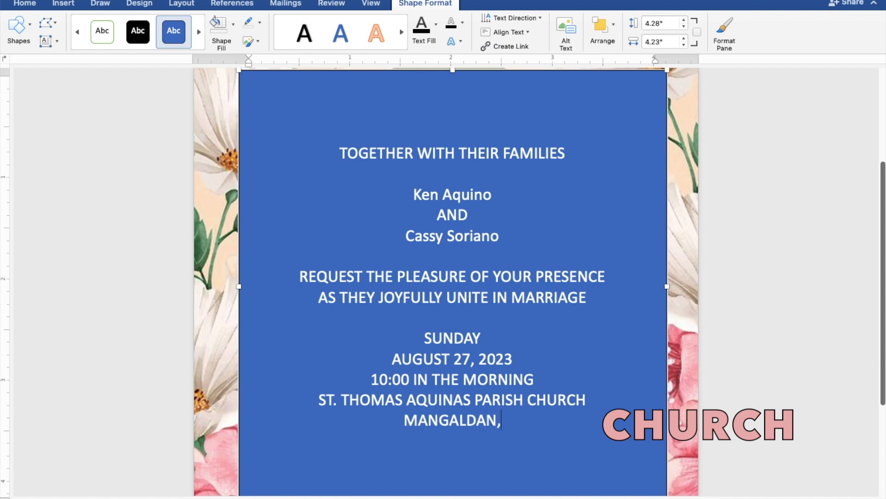
pyautogui.write(' PA')
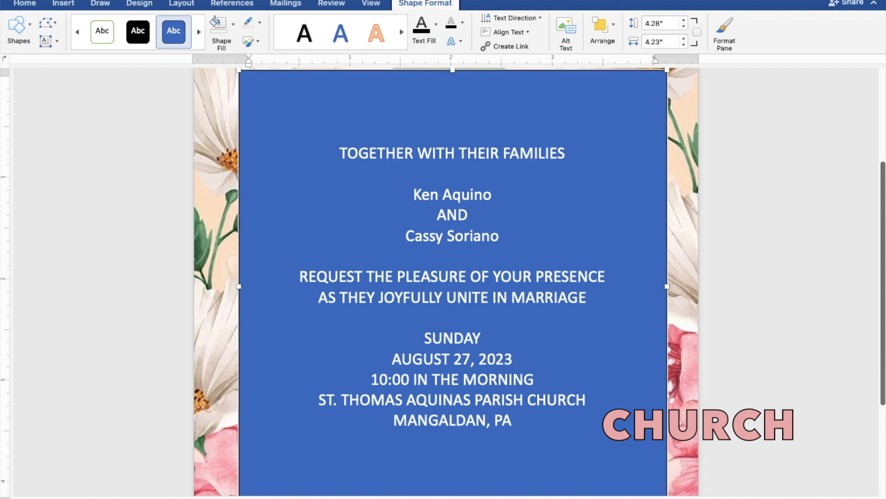
pyautogui.write('NG')
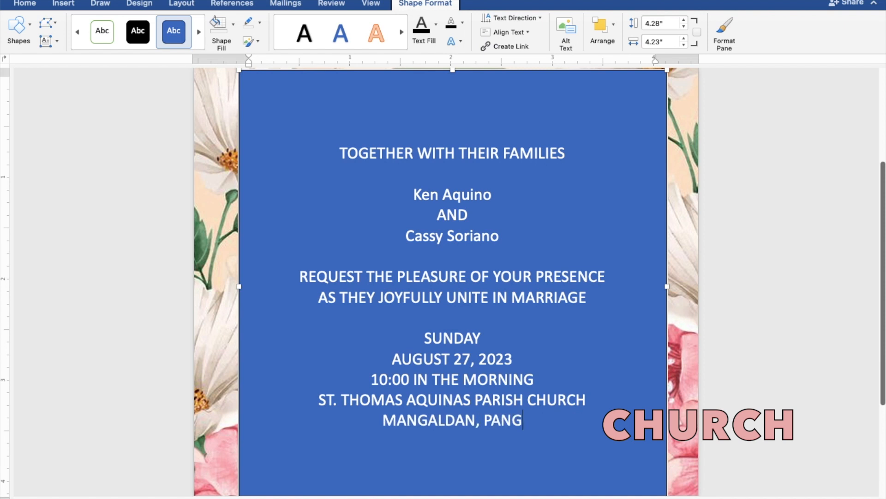
pyautogui.write('ASINAN')
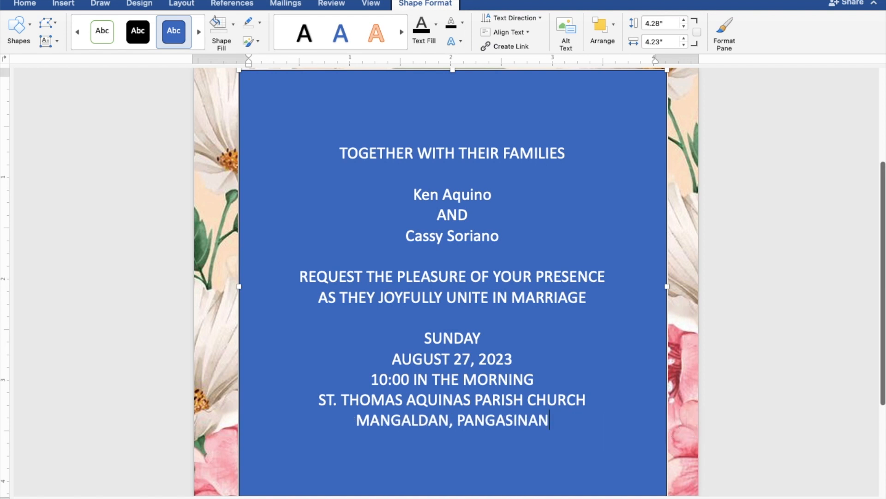
pyautogui.press('Return')
pyautogui.press('Return')
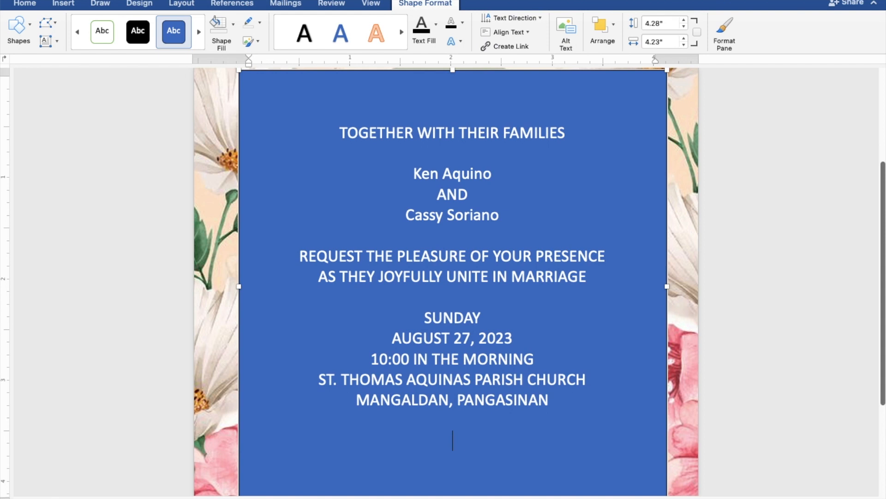
pyautogui.write('Reception to f')
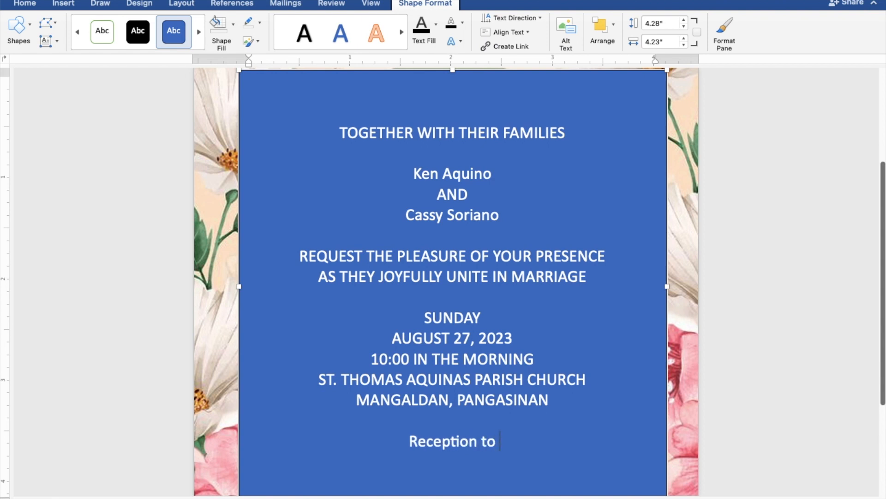
pyautogui.write('ol')
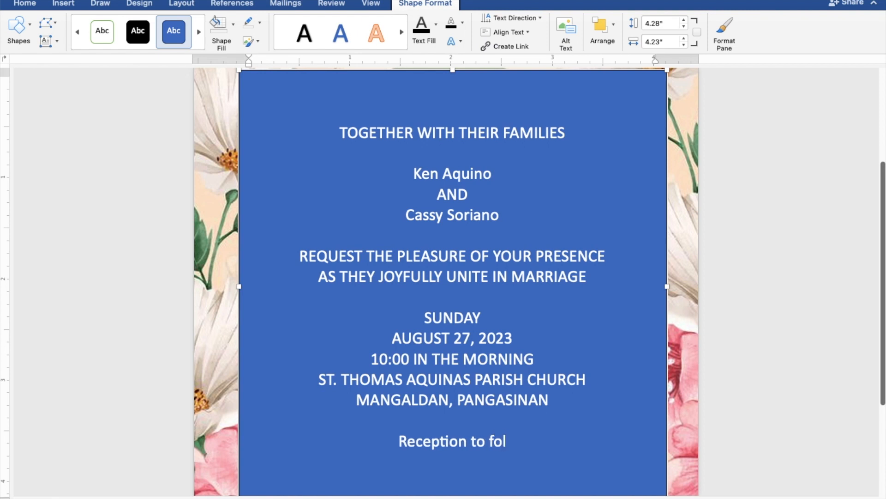
pyautogui.write('lo')
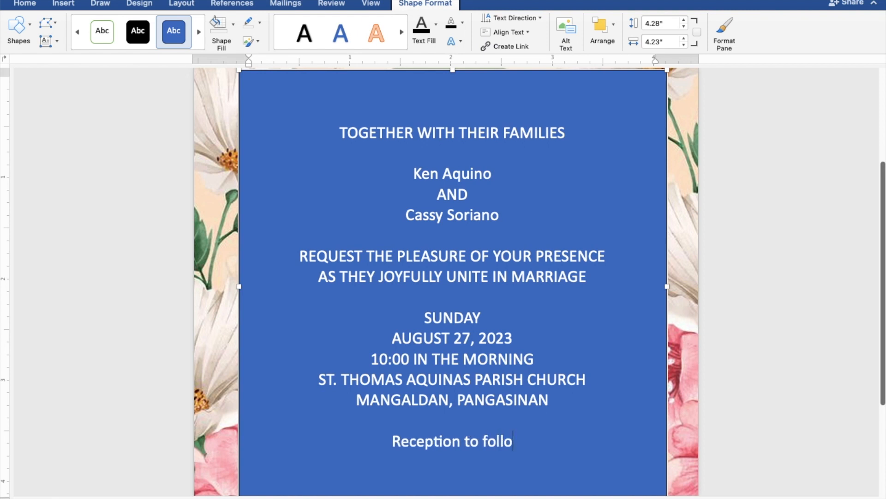
pyautogui.write('w')
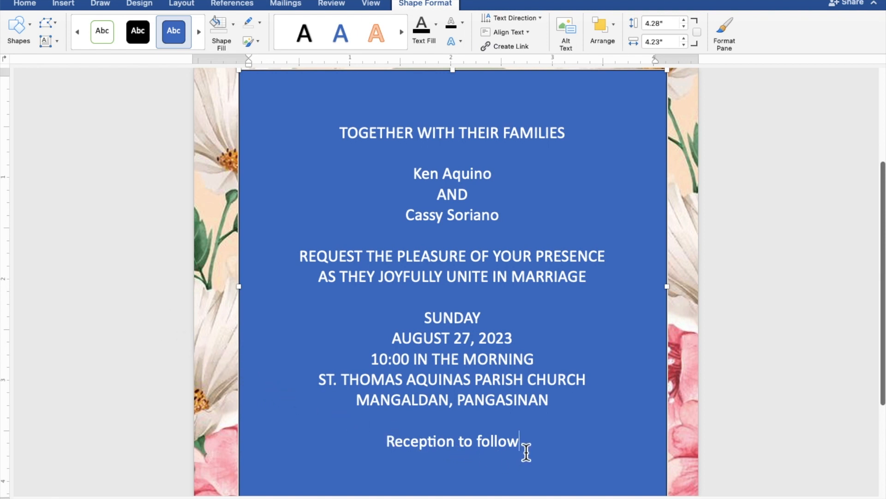
pyautogui.moveTo(526, 450); pyautogui.dragTo(331, 141)
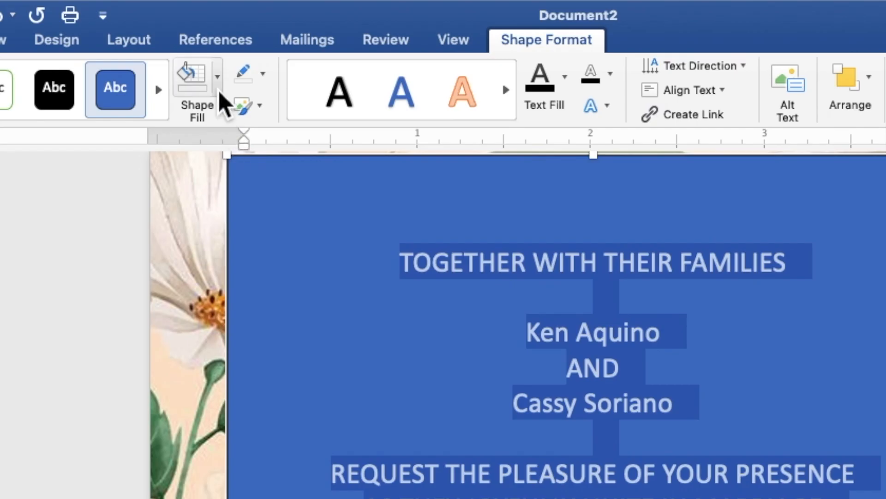
# Give the text box No Fill and No Outline, and make its text black.
pyautogui.click(218, 91)
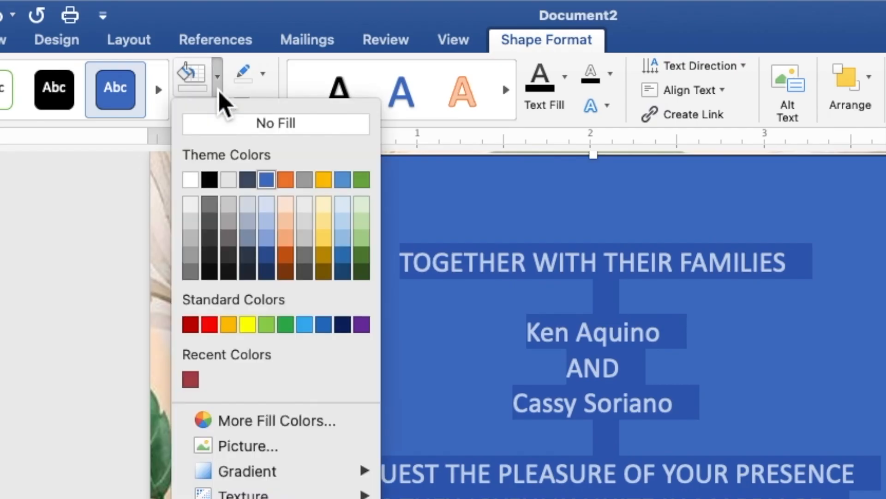
pyautogui.click(226, 134)
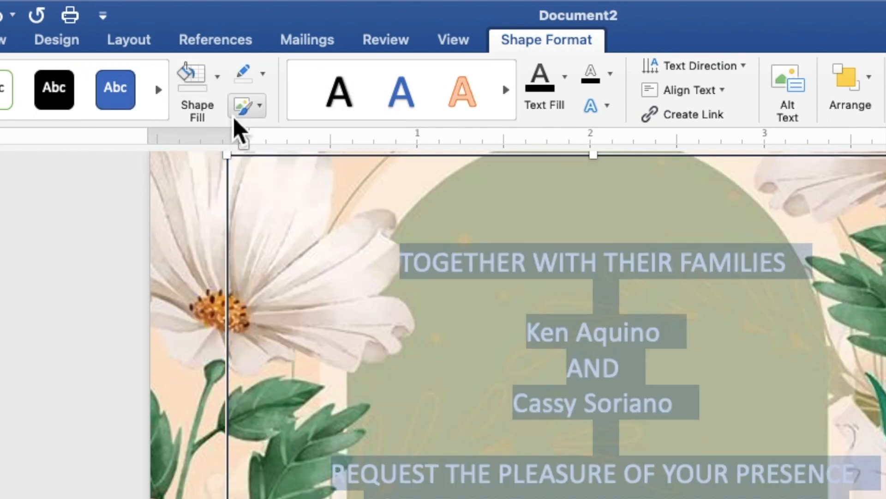
pyautogui.click(266, 77)
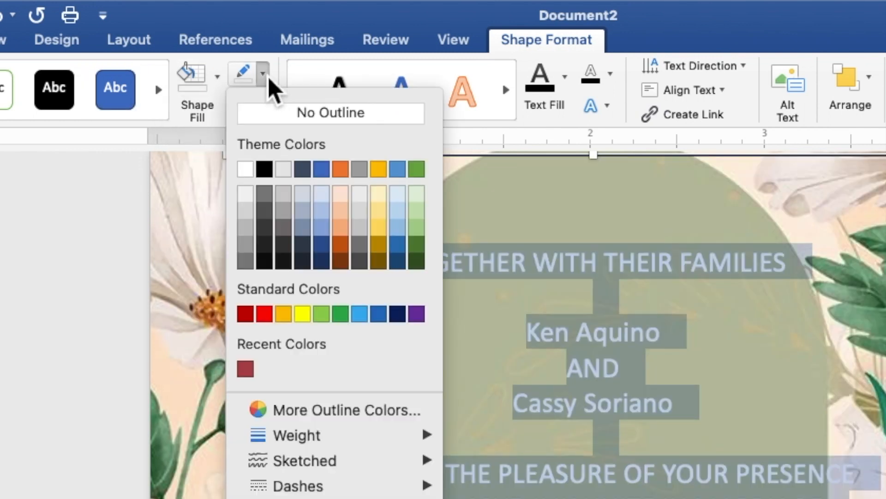
pyautogui.click(283, 115)
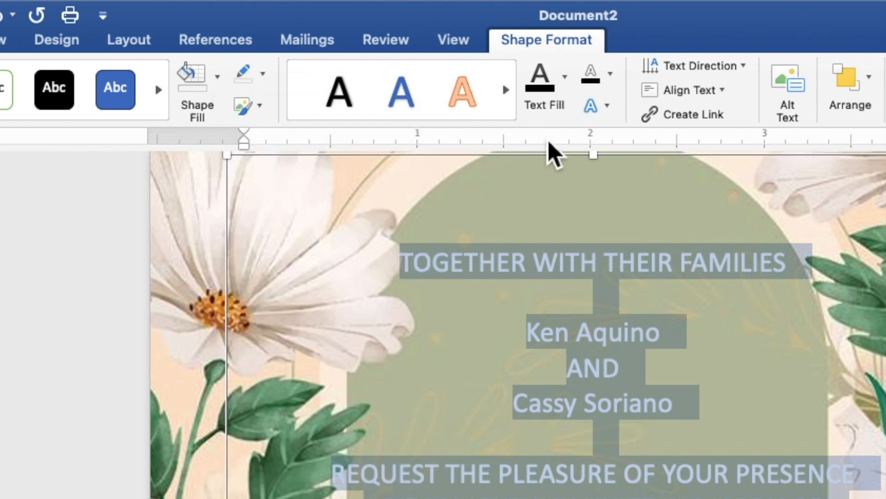
pyautogui.click(568, 95)
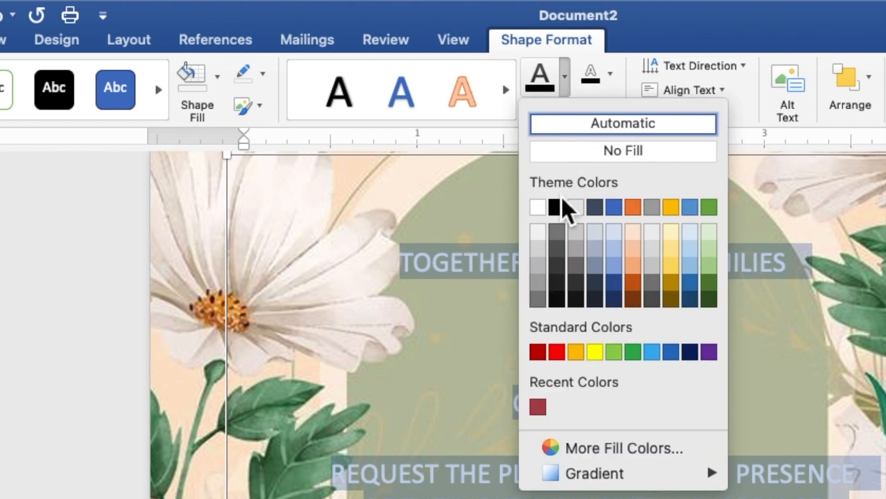
pyautogui.click(559, 210)
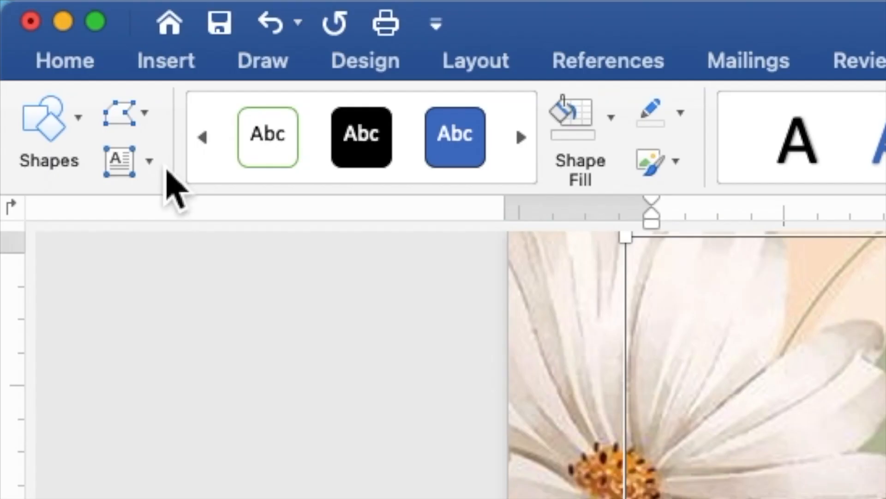
# Set all the invitation text to Times New Roman at 9 pt.
pyautogui.click(74, 61)
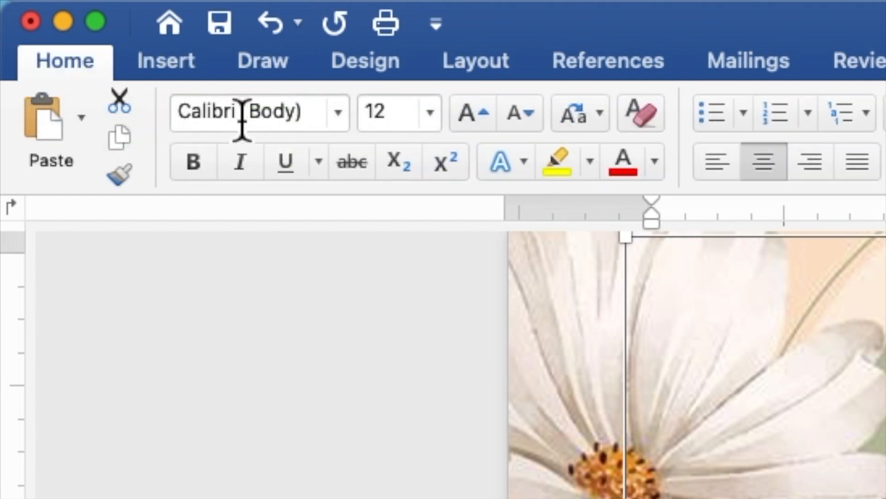
pyautogui.click(342, 127)
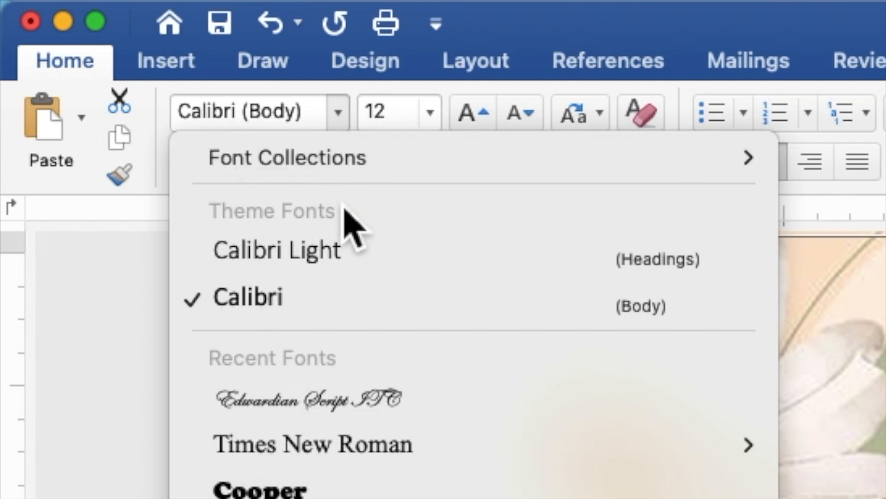
pyautogui.moveTo(348, 447)
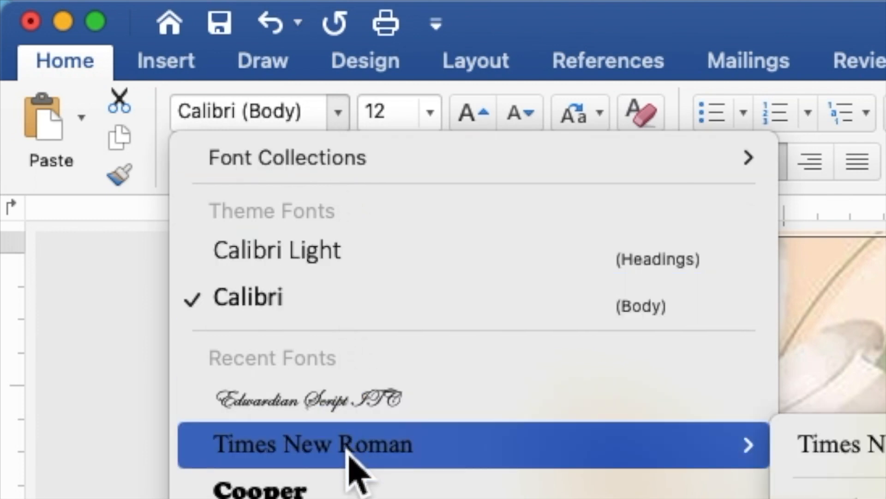
pyautogui.click(349, 445)
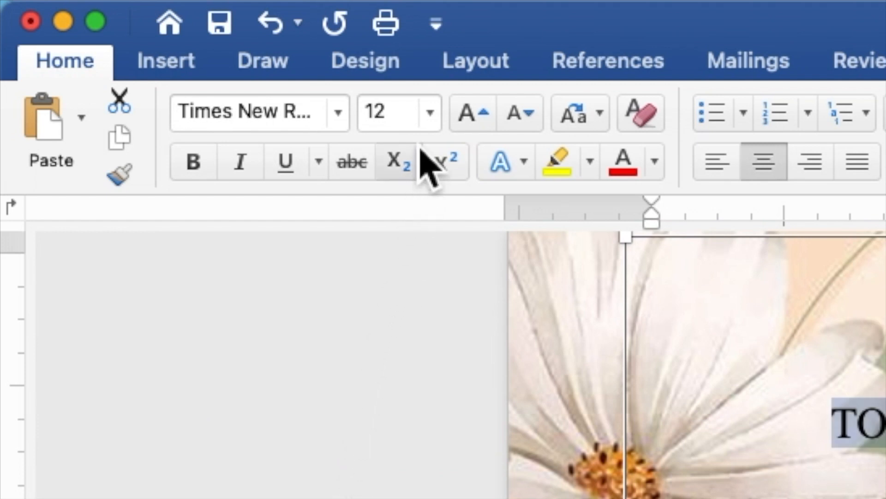
pyautogui.click(418, 120)
pyautogui.doubleClick(372, 121)
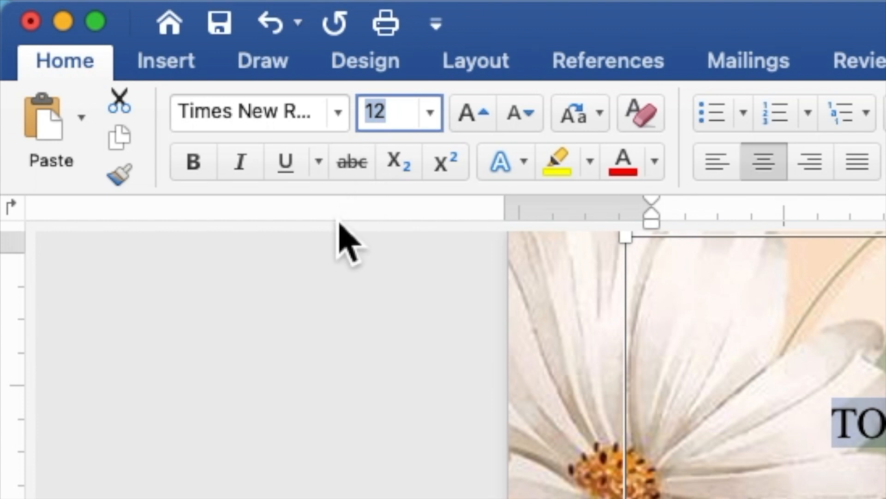
pyautogui.write('9')
pyautogui.press('Return')
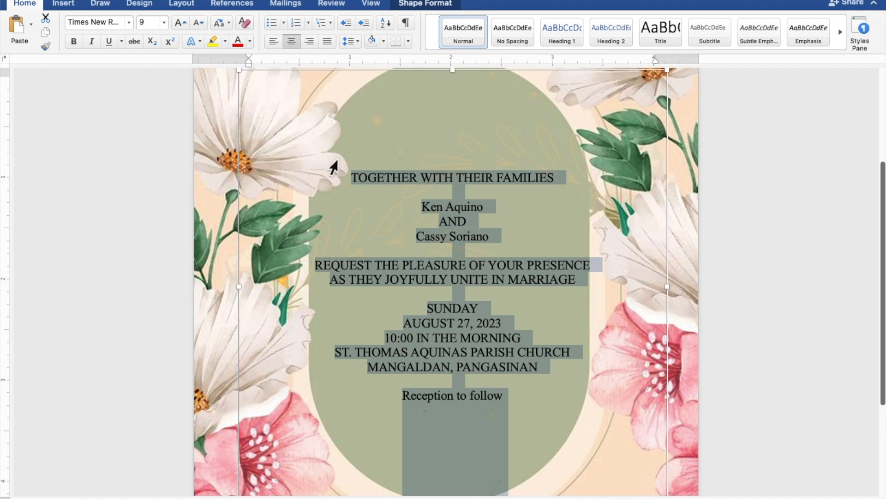
# Format both names and 'Reception to follow' in 20 pt dark red Edwardian Script ITC.
pyautogui.click(503, 211)
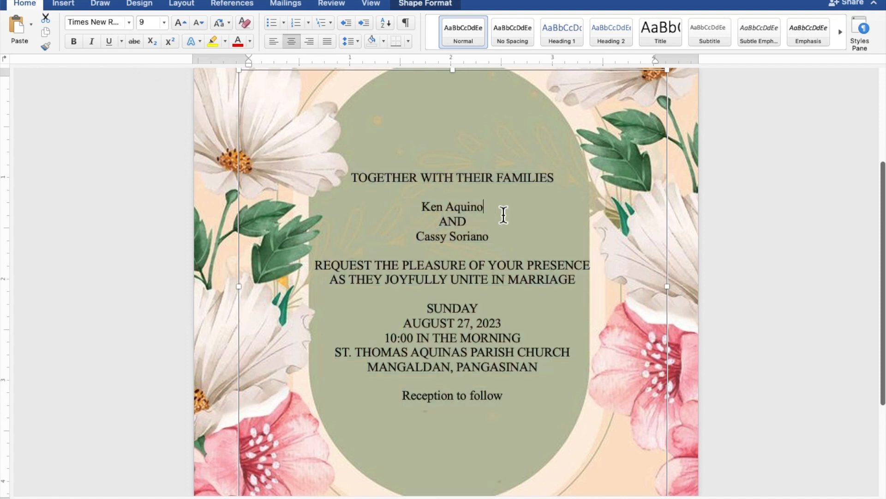
pyautogui.moveTo(494, 207); pyautogui.dragTo(425, 206)
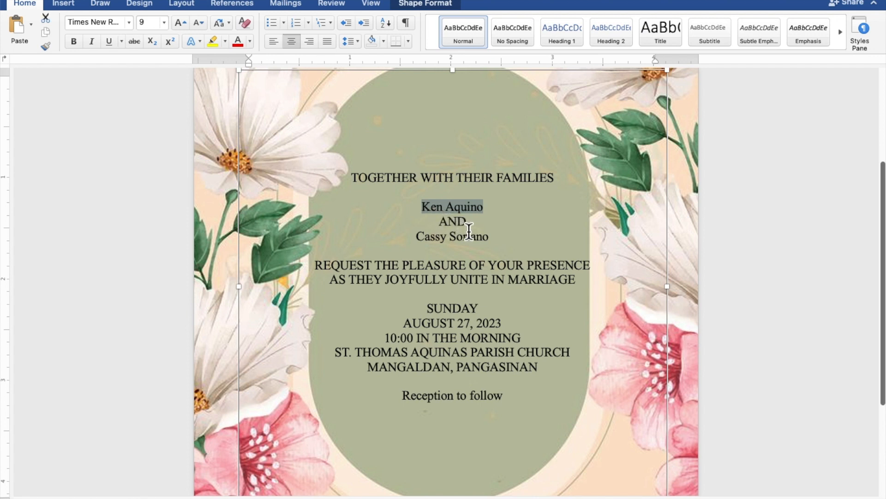
pyautogui.moveTo(497, 239); pyautogui.dragTo(422, 241)
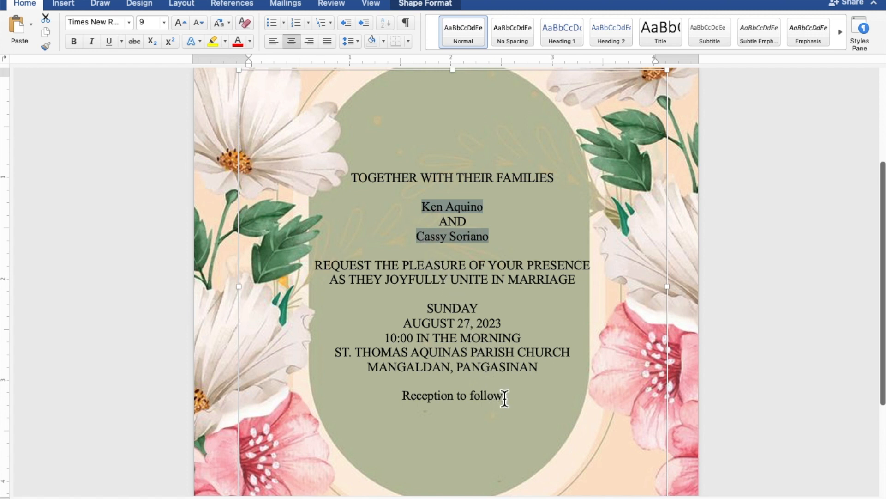
pyautogui.moveTo(508, 399); pyautogui.dragTo(423, 401)
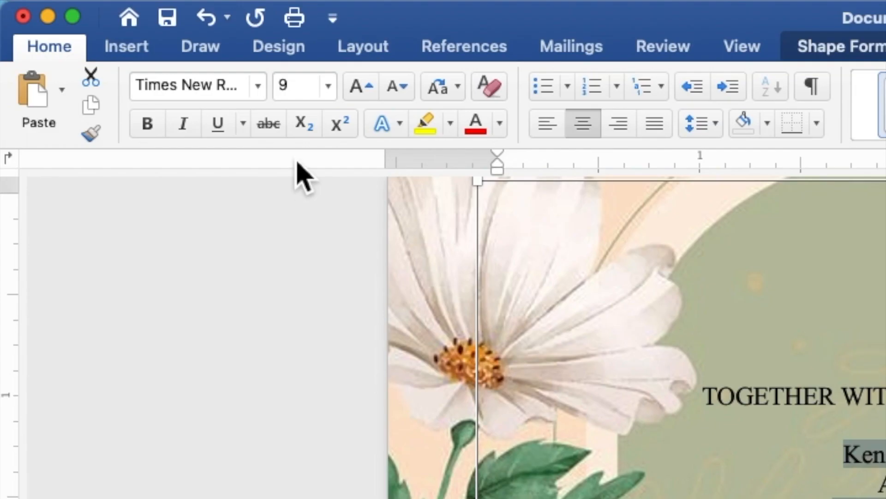
pyautogui.click(258, 86)
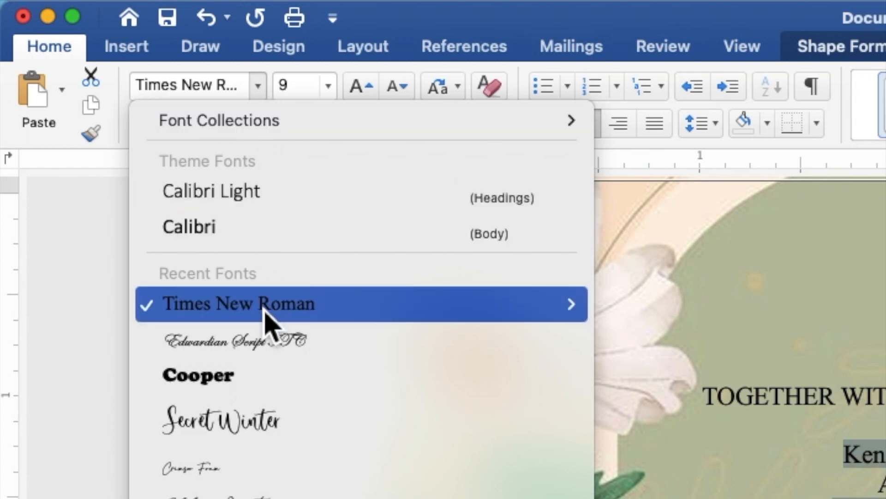
pyautogui.click(271, 360)
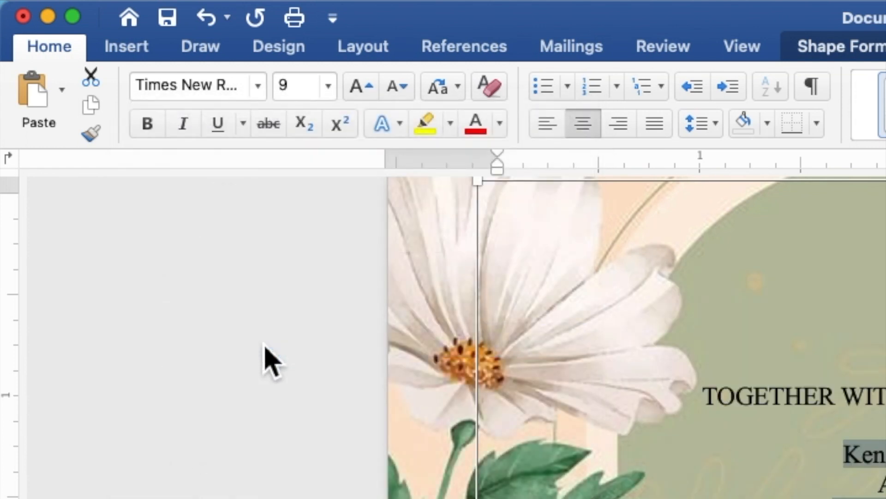
pyautogui.click(313, 88)
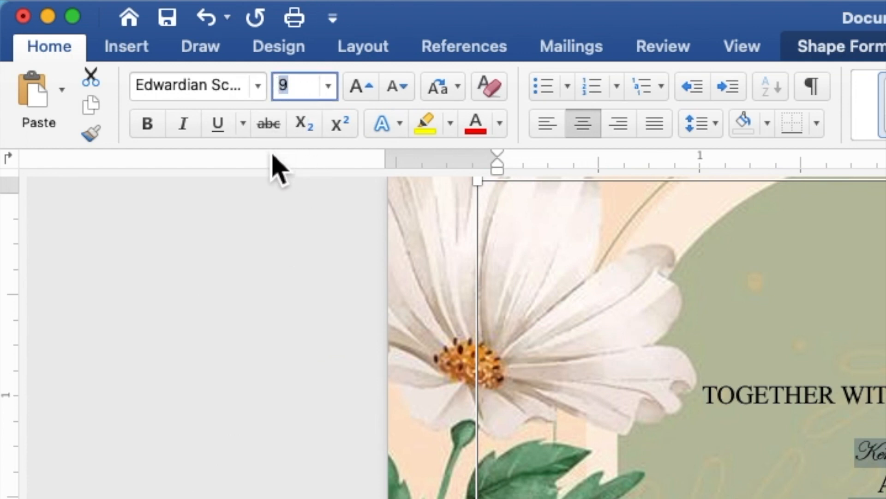
pyautogui.write('2')
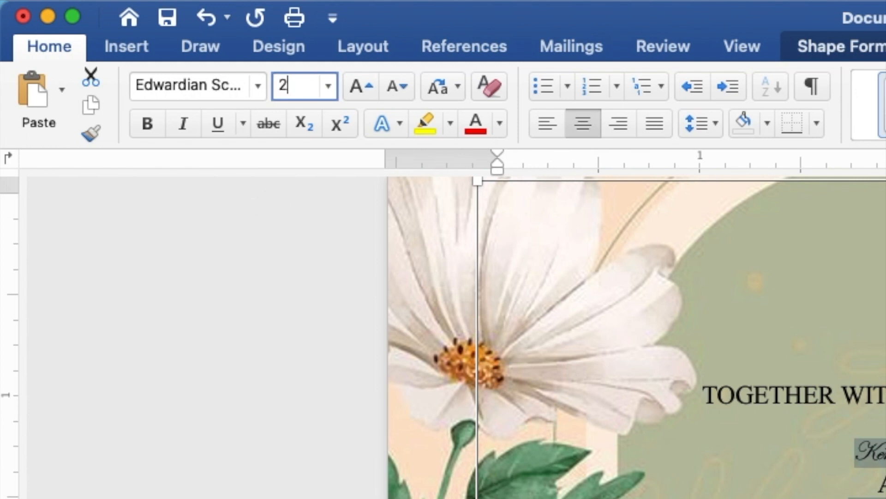
pyautogui.write('0')
pyautogui.press('Return')
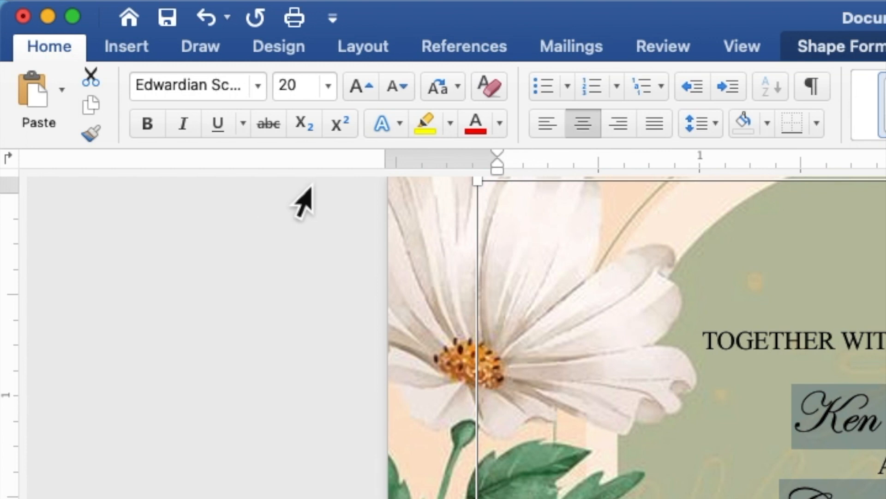
pyautogui.click(500, 122)
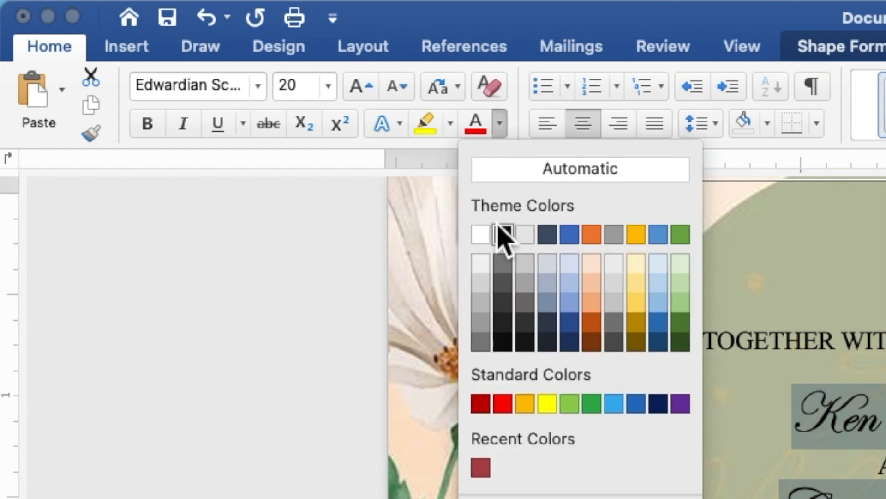
pyautogui.click(481, 467)
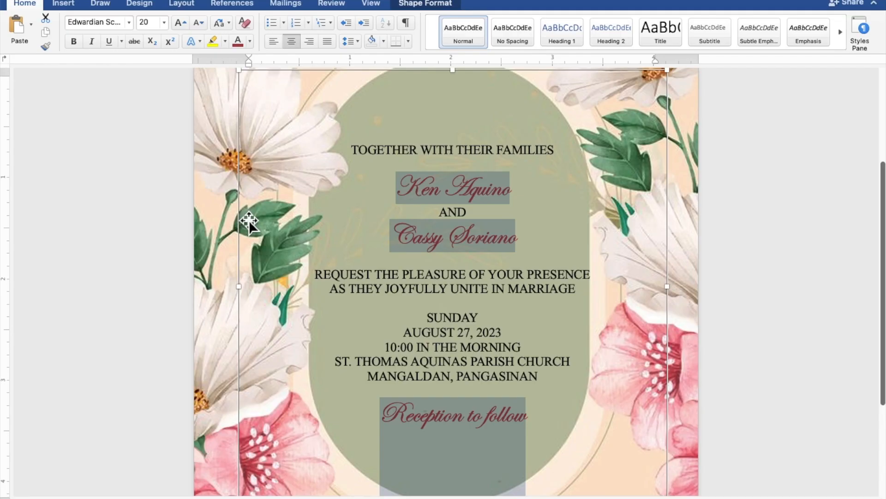
# Select both the bride's and groom's names and change their size from 20 to 40 pt.
pyautogui.click(518, 247)
pyautogui.moveTo(519, 243); pyautogui.dragTo(410, 241)
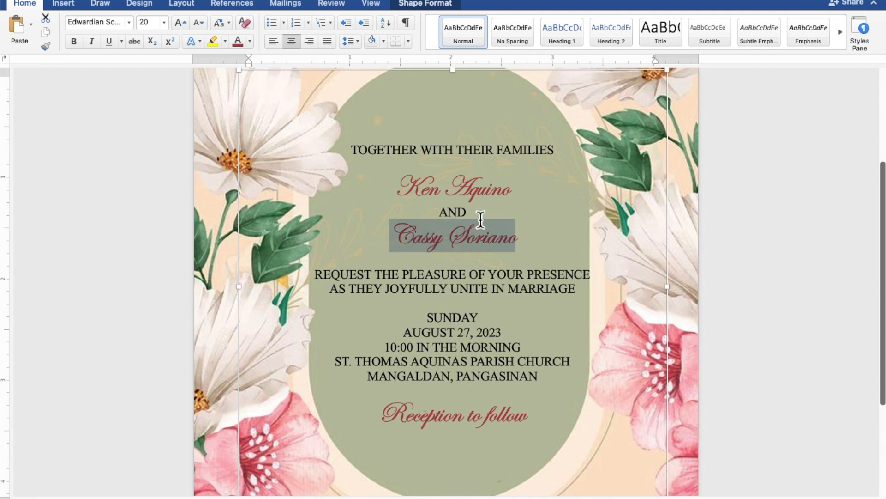
pyautogui.moveTo(517, 194); pyautogui.dragTo(401, 193)
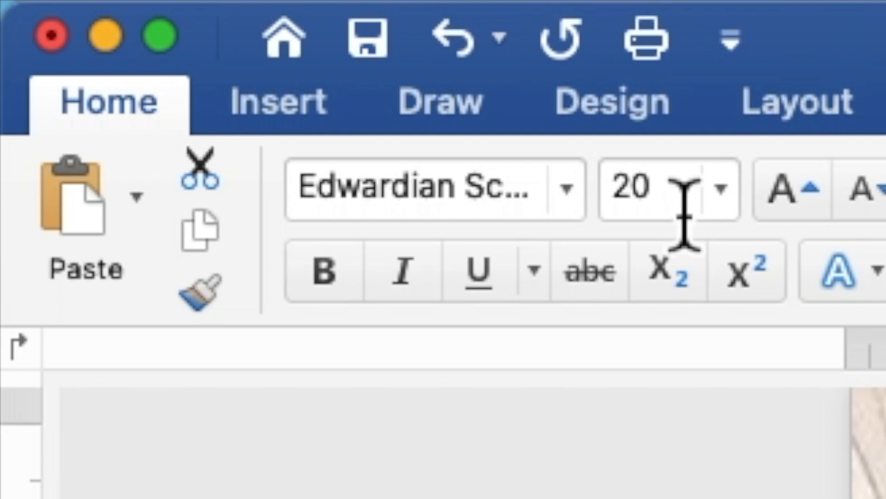
pyautogui.click(150, 25)
pyautogui.moveTo(650, 206); pyautogui.dragTo(612, 198)
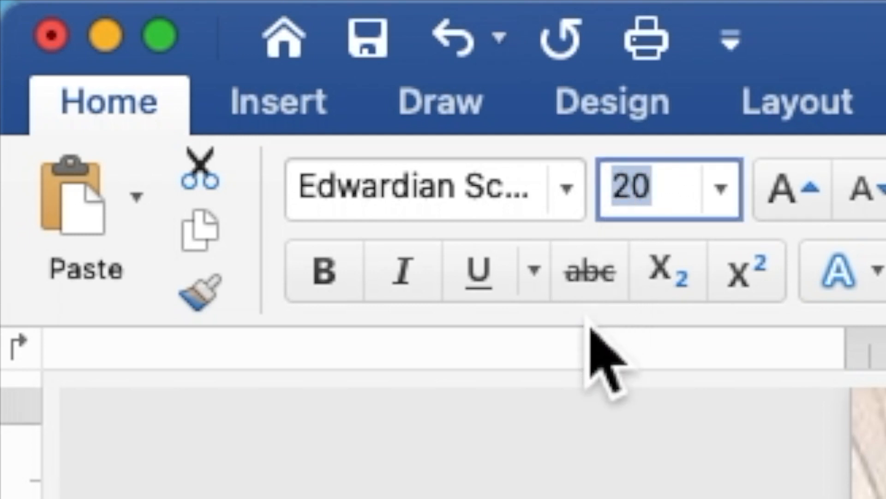
pyautogui.write('4')
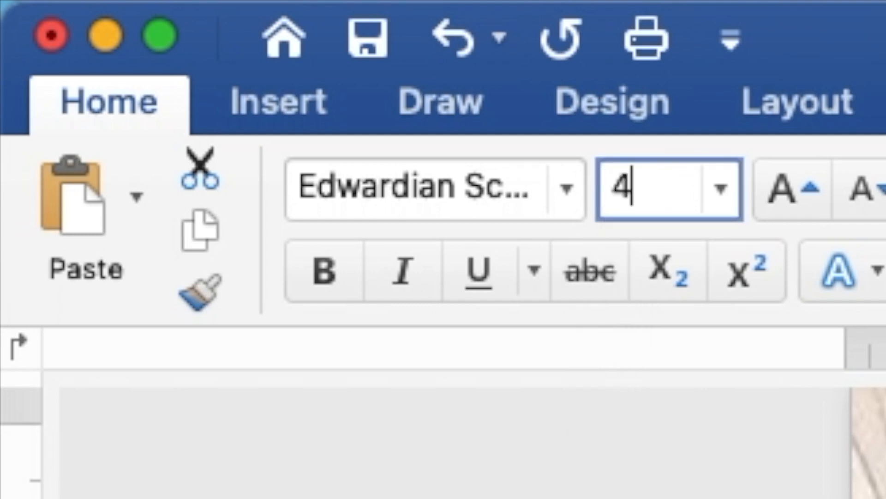
pyautogui.write('0')
pyautogui.press('Return')
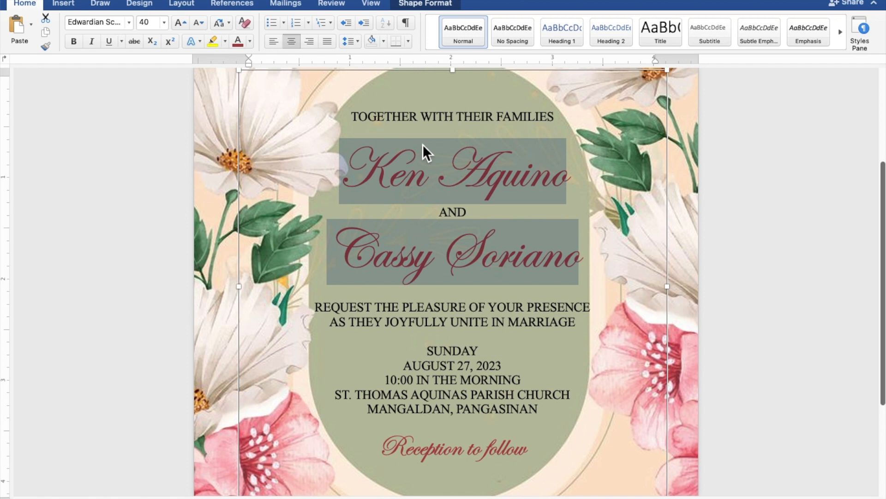
# Insert blank lines under the TOGETHER WITH THEIR FAMILIES heading and above REQUEST THE PLEASURE OF YOUR PRESENCE.
pyautogui.click(496, 132)
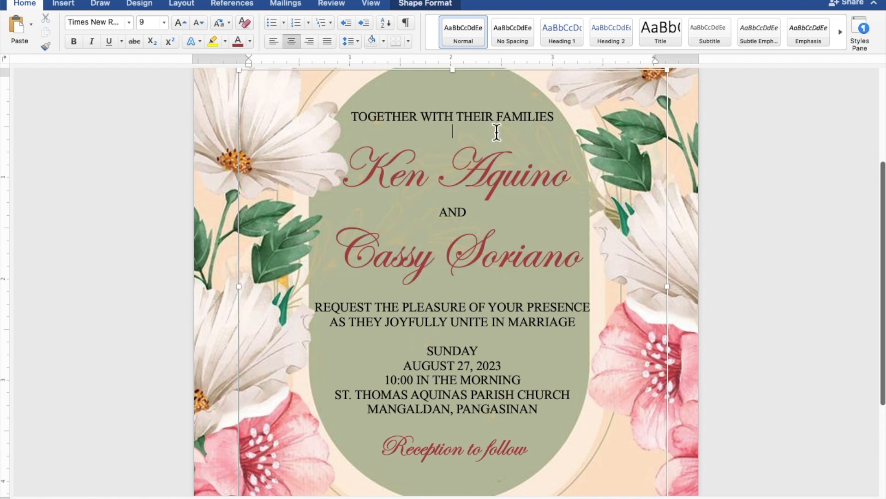
pyautogui.press('Return')
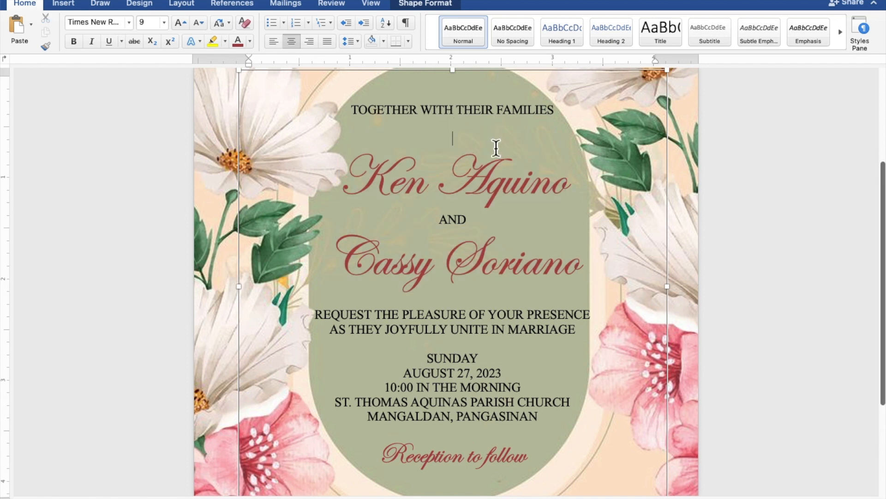
pyautogui.click(478, 305)
pyautogui.press('Return')
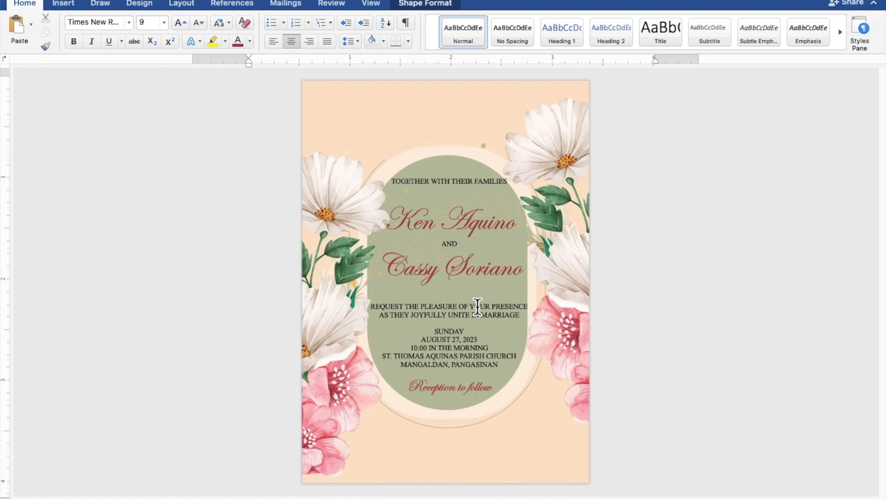
# Nudge the invitation text box two steps left and three steps down to centre it on the green oval.
pyautogui.click(477, 305)
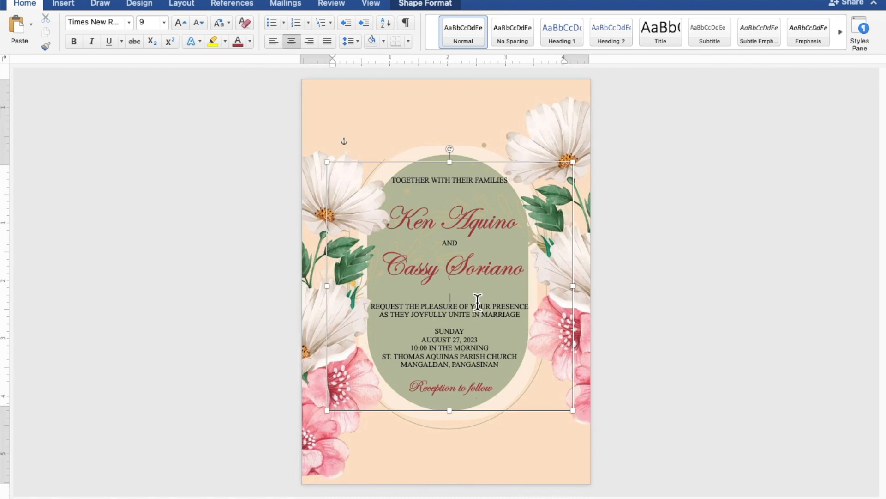
pyautogui.click(483, 168)
pyautogui.press('Left')
pyautogui.press('Left')
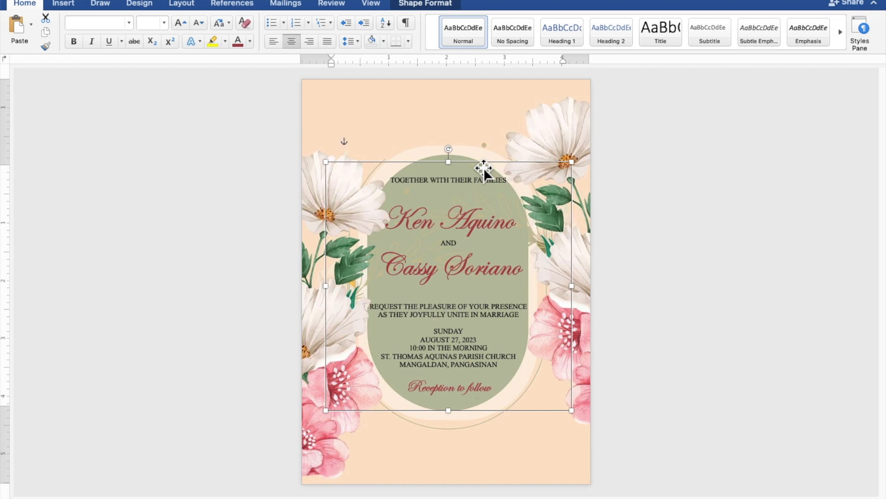
pyautogui.press('Down')
pyautogui.press('Down')
pyautogui.press('Down')
pyautogui.press('Down')
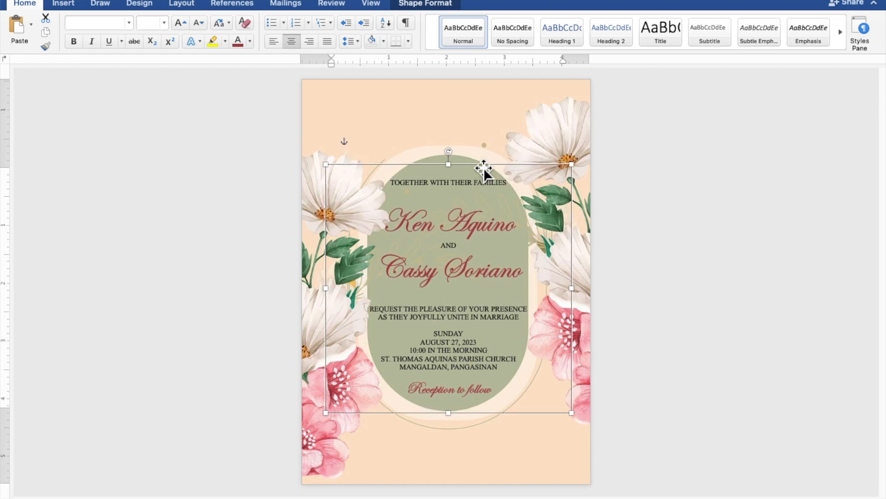
pyautogui.press('Down')
pyautogui.press('Left')
pyautogui.press('Down')
pyautogui.press('Down')
pyautogui.press('Down')
pyautogui.press('Down')
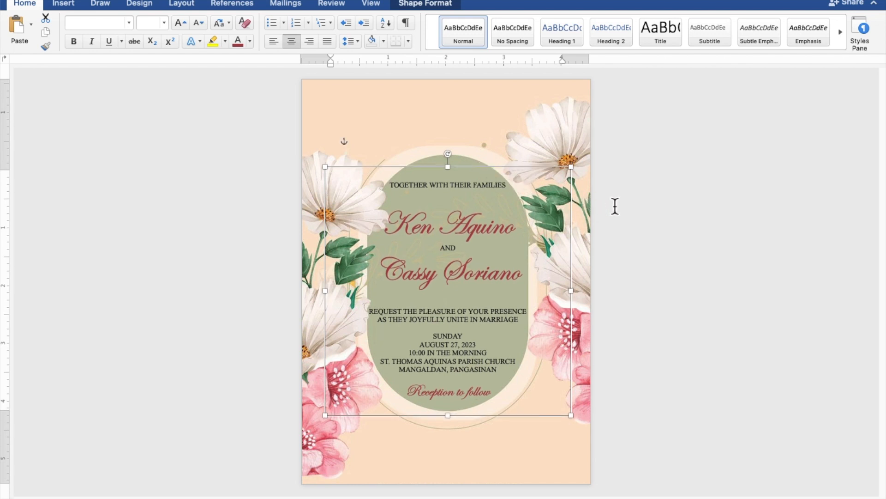
pyautogui.click(780, 225)
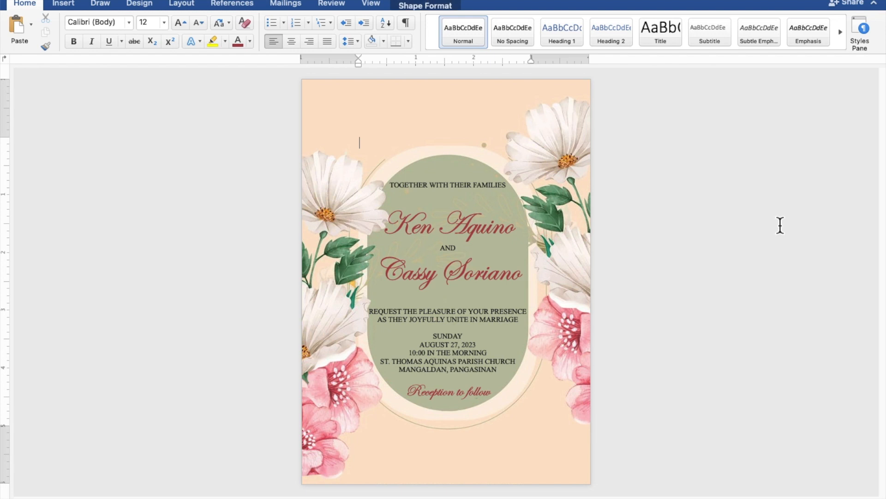